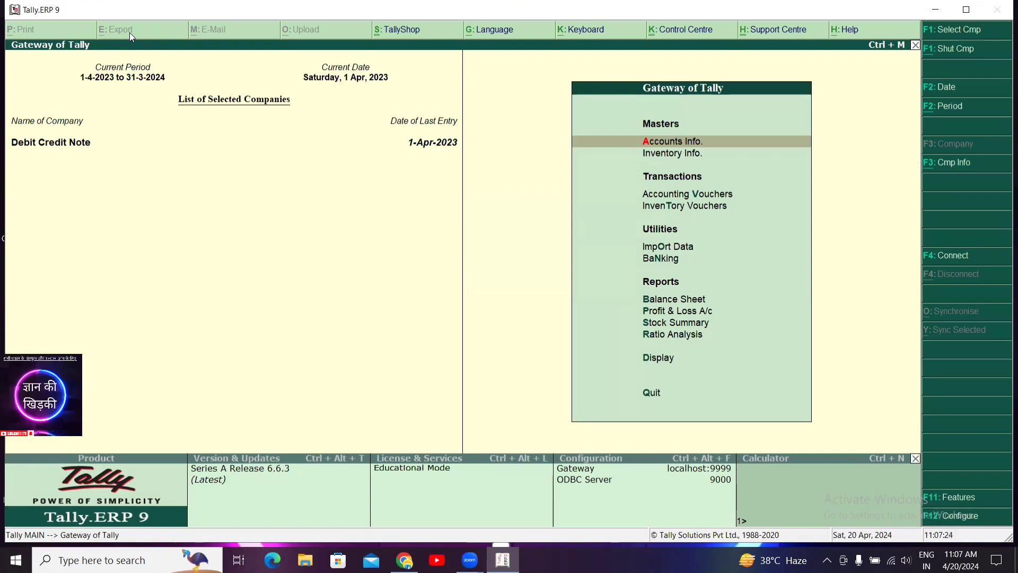
- Start creating a new company named GST COMPANY, keeping the matching mailing name and India as the country
key("alt+F3")
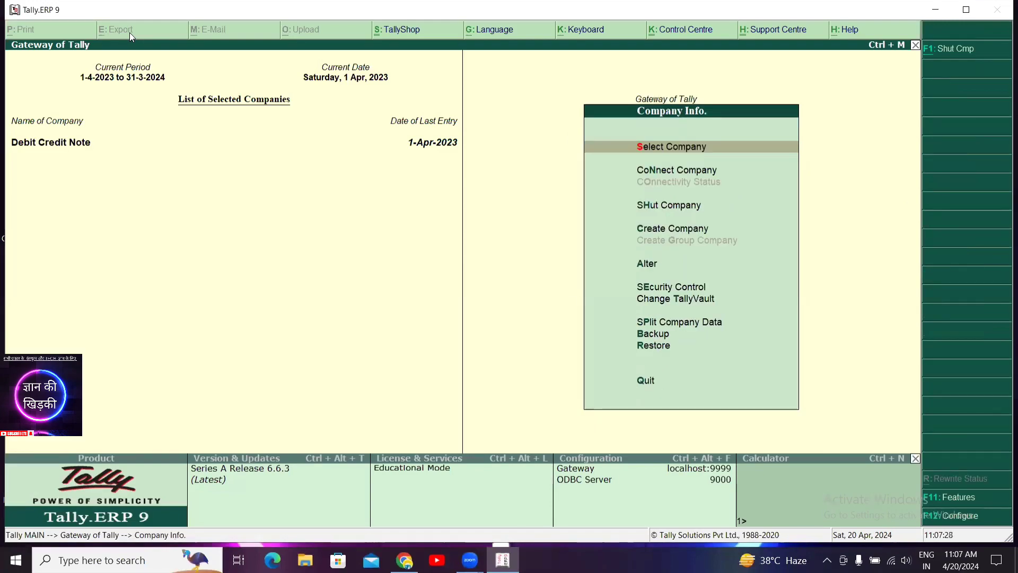
key("Down")
key("Down")
key("Down")
left_click(130, 32)
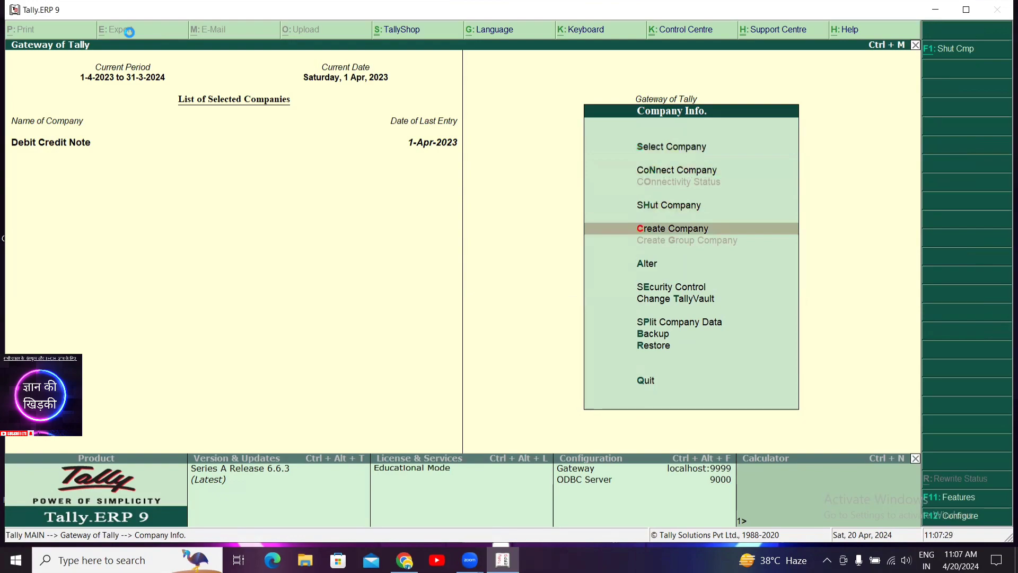
key("Return")
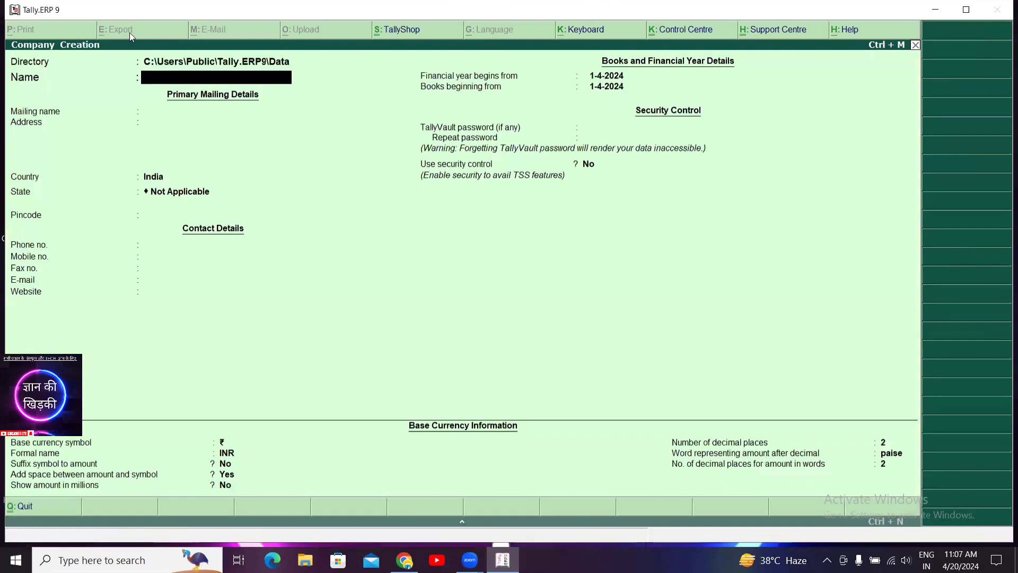
type("GST COMPANY")
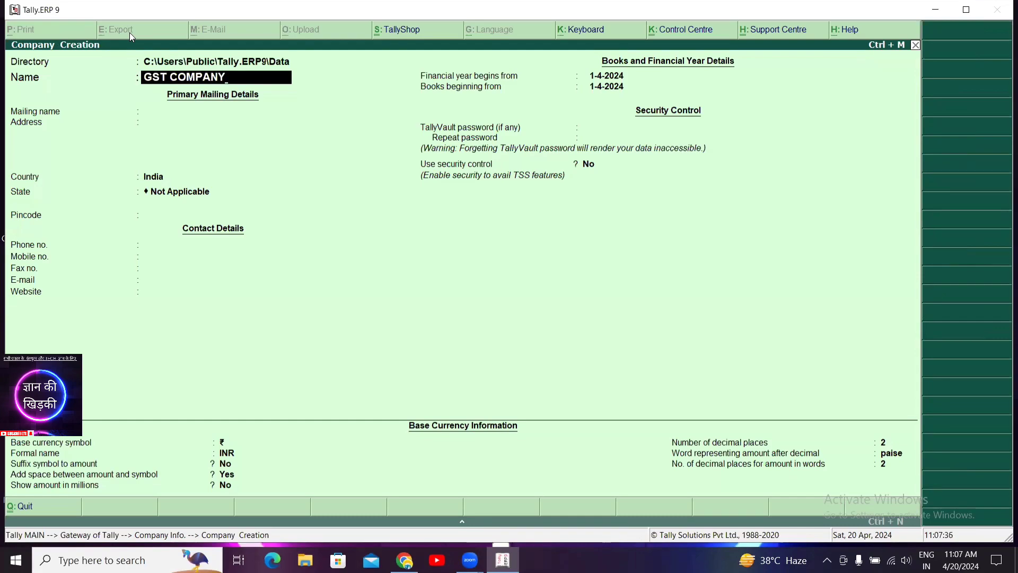
key("Return")
key("Return")
key("Return")
key("Return")
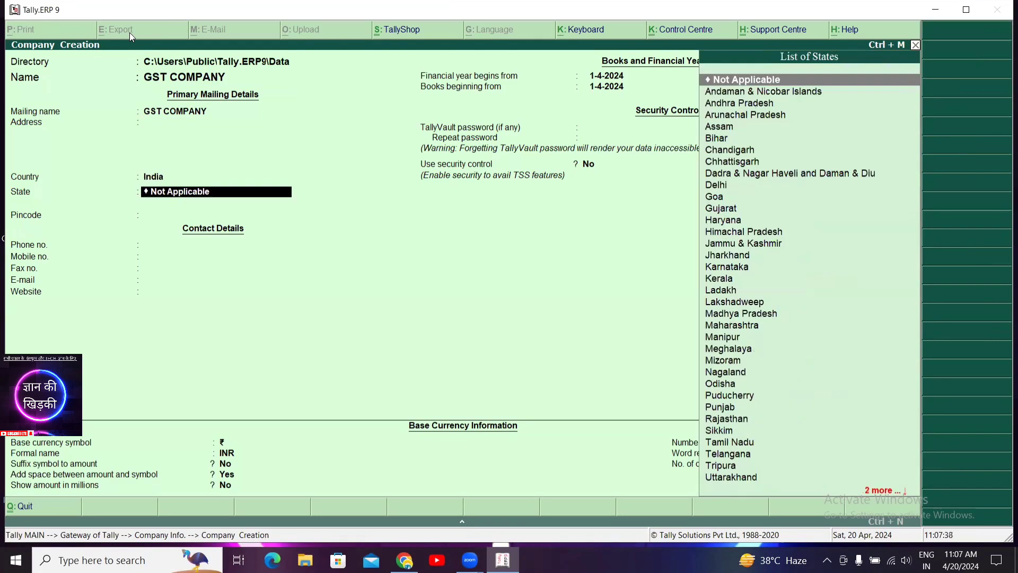
- Set the company's state to Jharkhand, enter its postal pincode, and save the new company
type("JH")
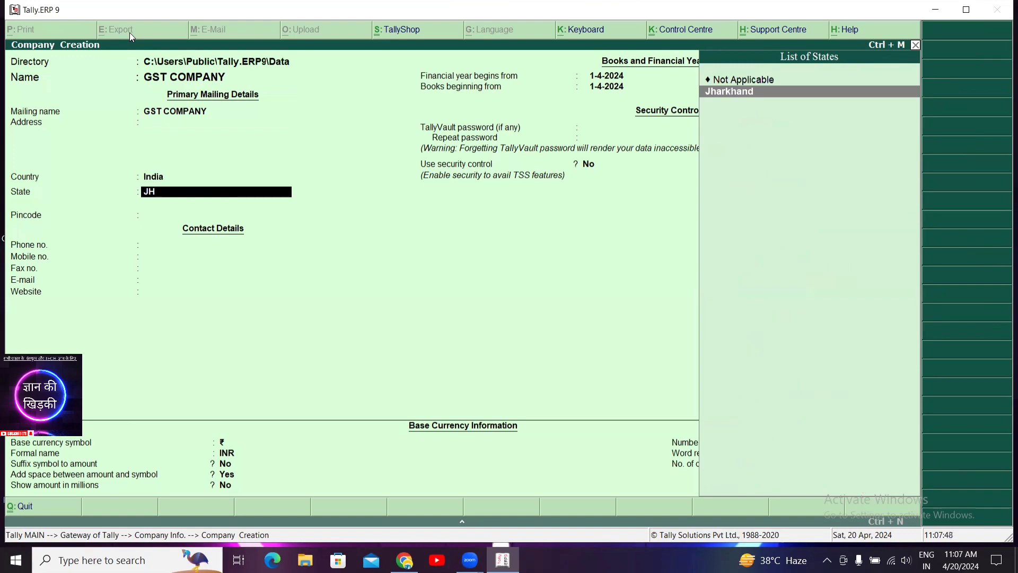
key("Return")
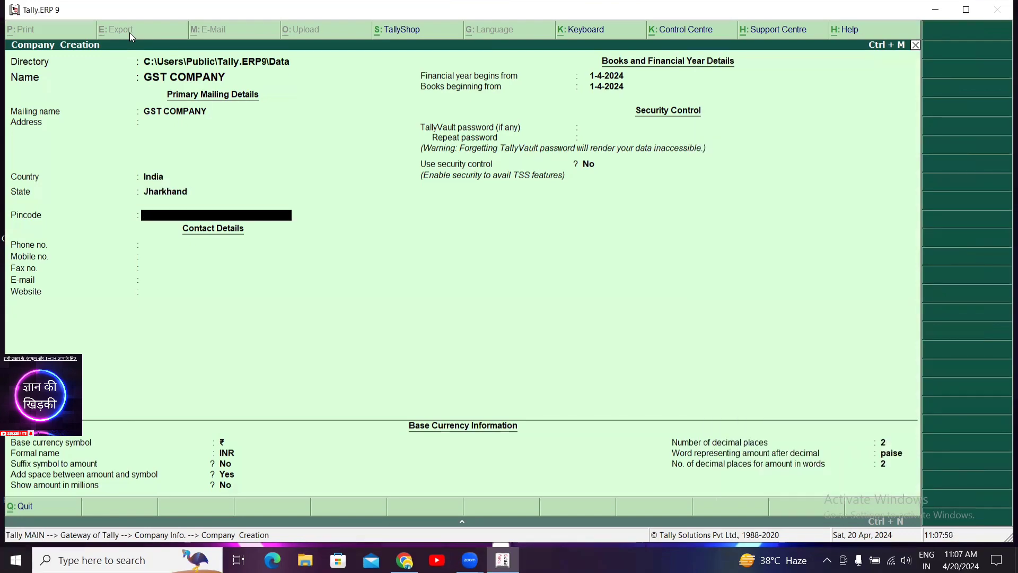
type("814112")
key("Return")
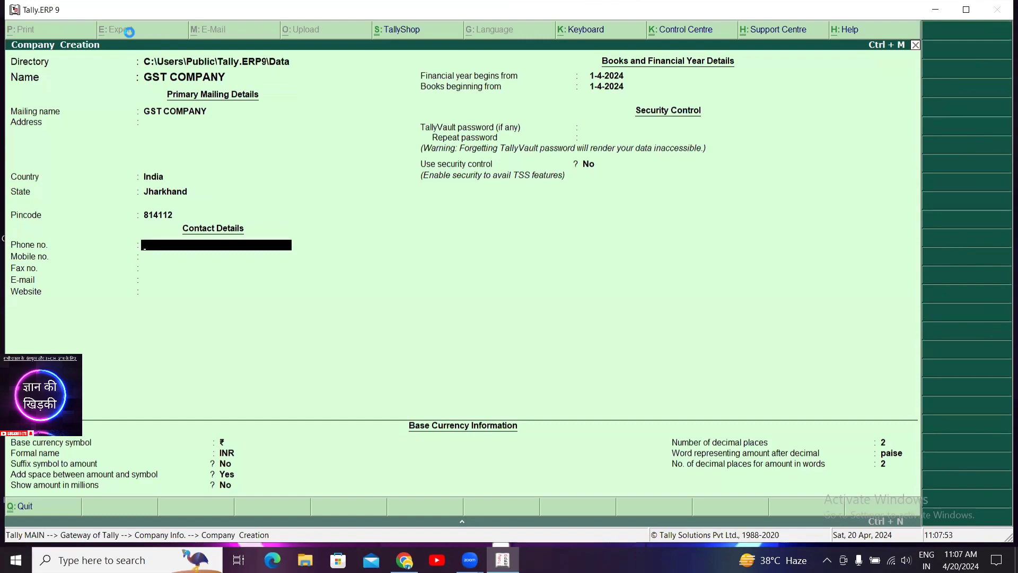
key("ctrl+a")
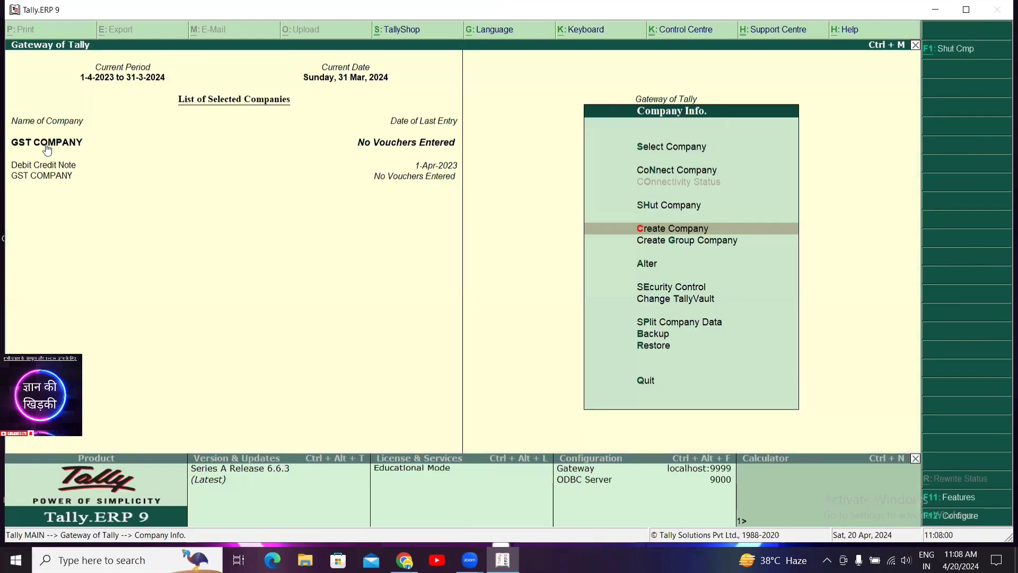
left_click(60, 147)
key("BackSpace")
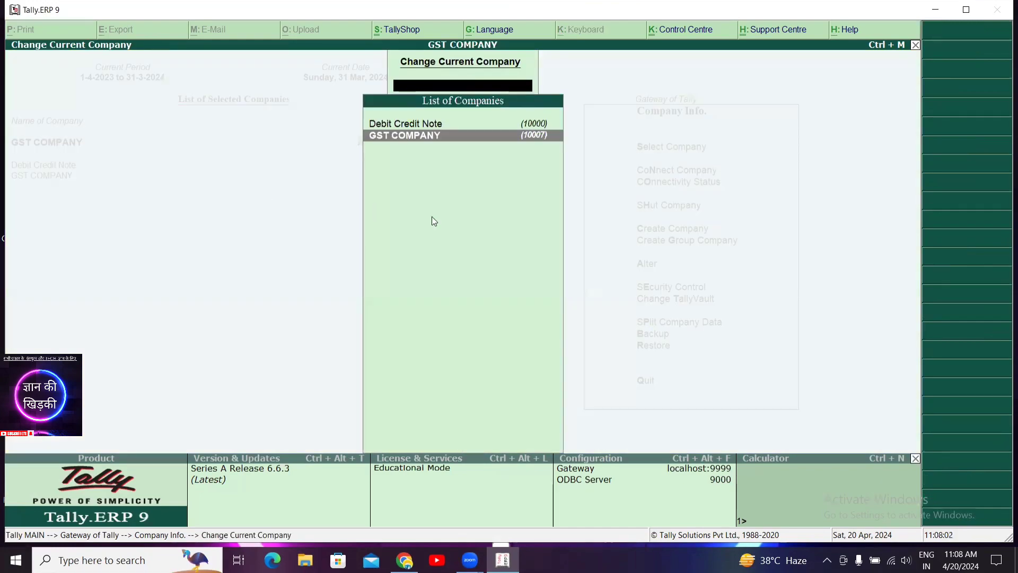
key("Escape")
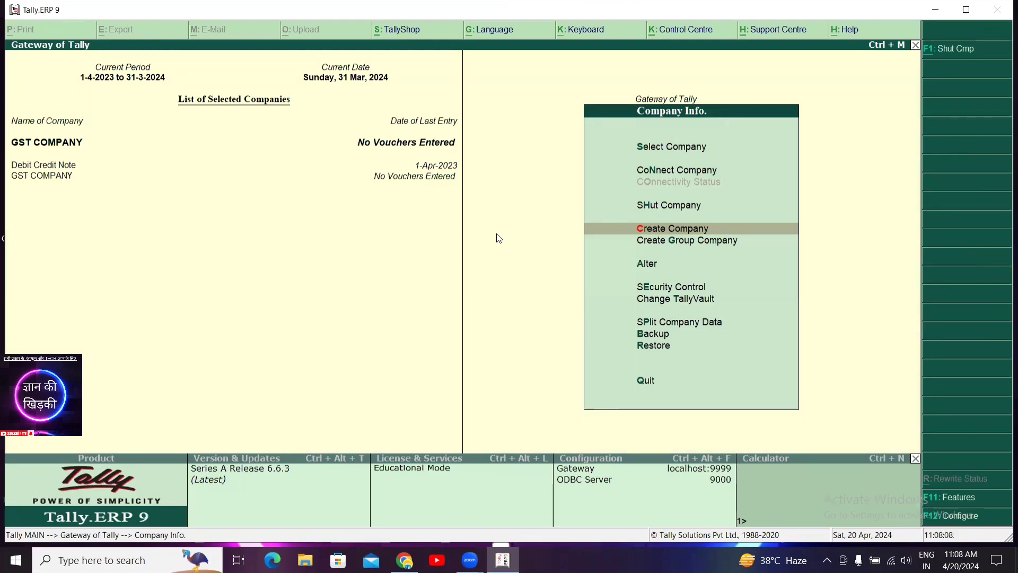
- Open the Statutory & Taxation features for GST COMPANY, enable Goods and Services Tax, and choose to set the GST details
key("F11")
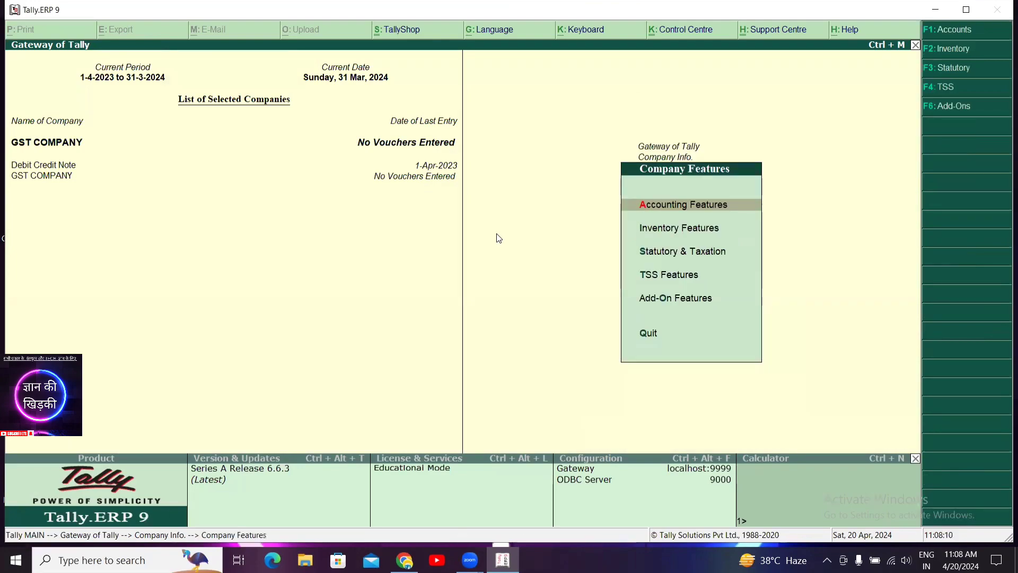
key("Down")
key("Down")
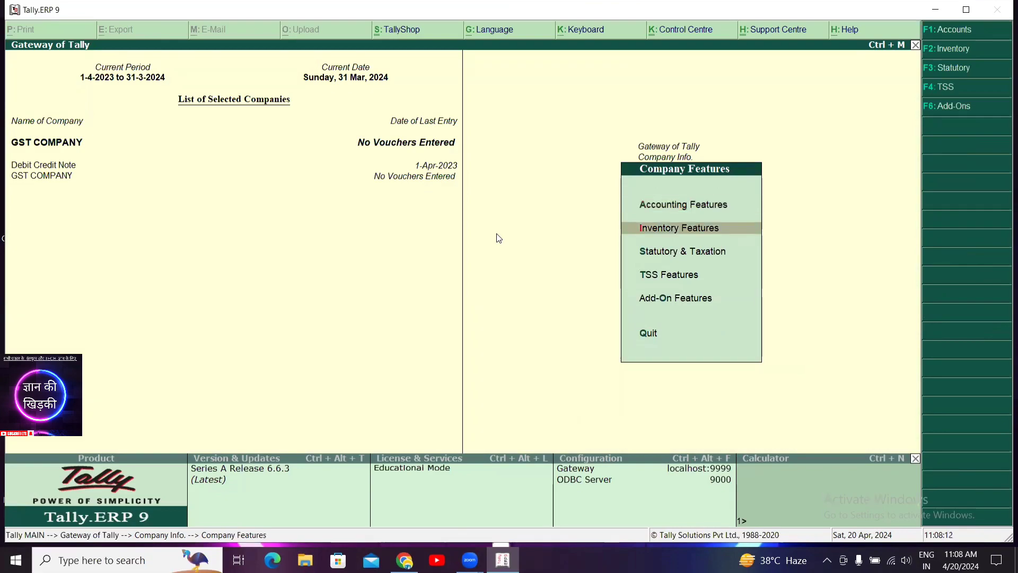
key("Return")
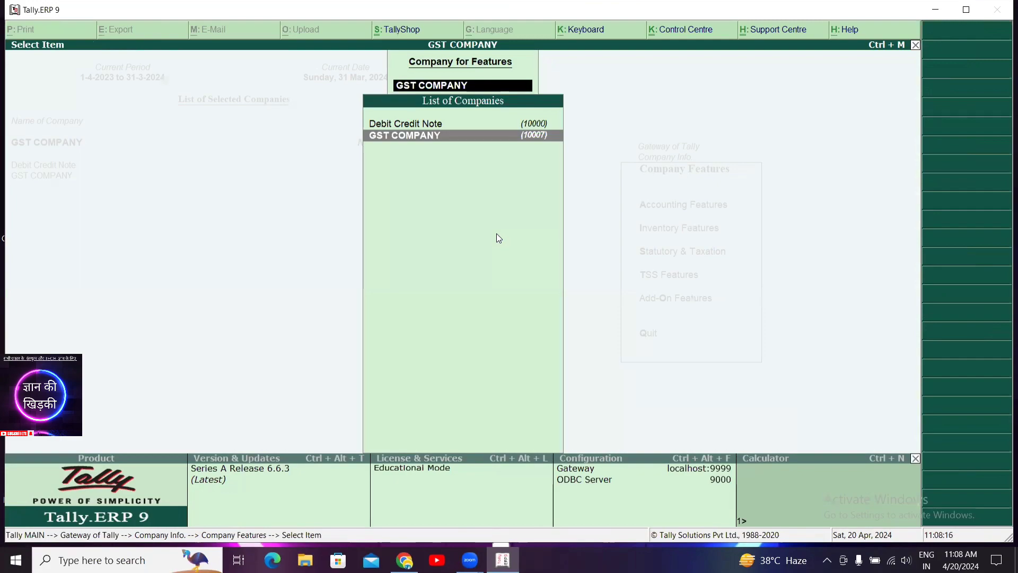
key("Return")
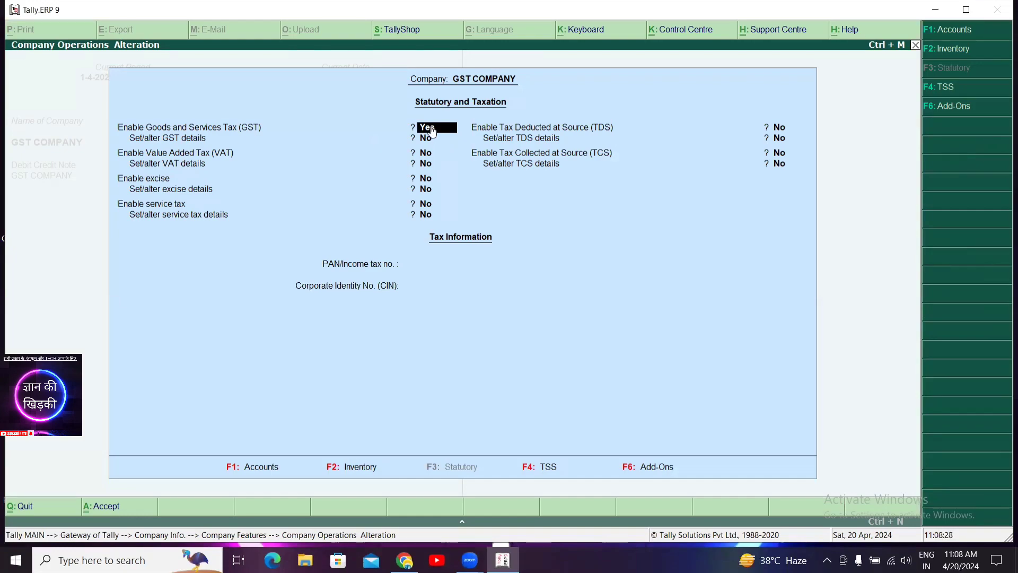
key("Return")
type("y")
key("Return")
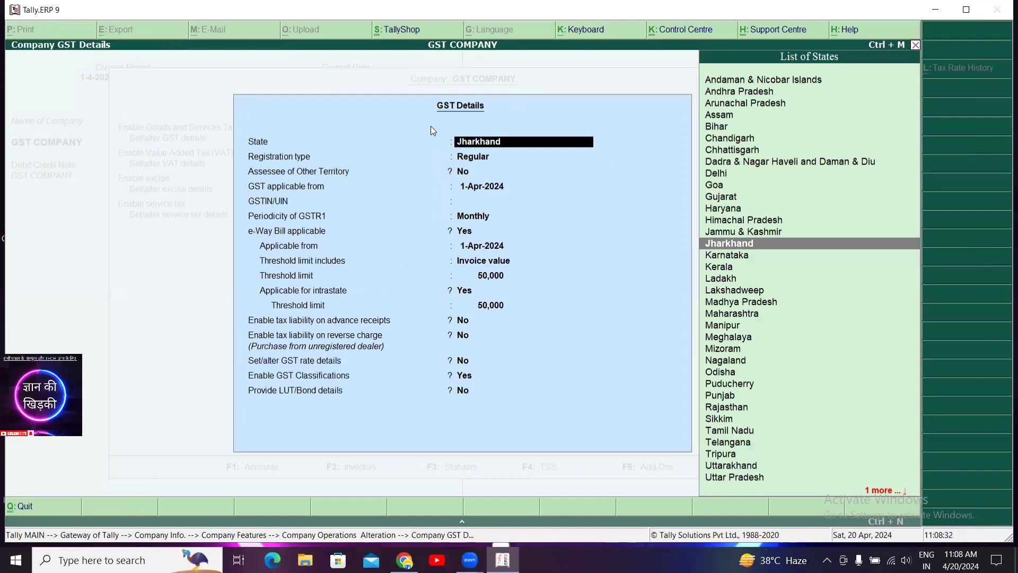
- Keep Jharkhand, Regular registration and 1-Apr-2024 as the GST start date, and enter the company's GSTIN/UIN
key("Return")
key("Return")
key("Return")
key("Return")
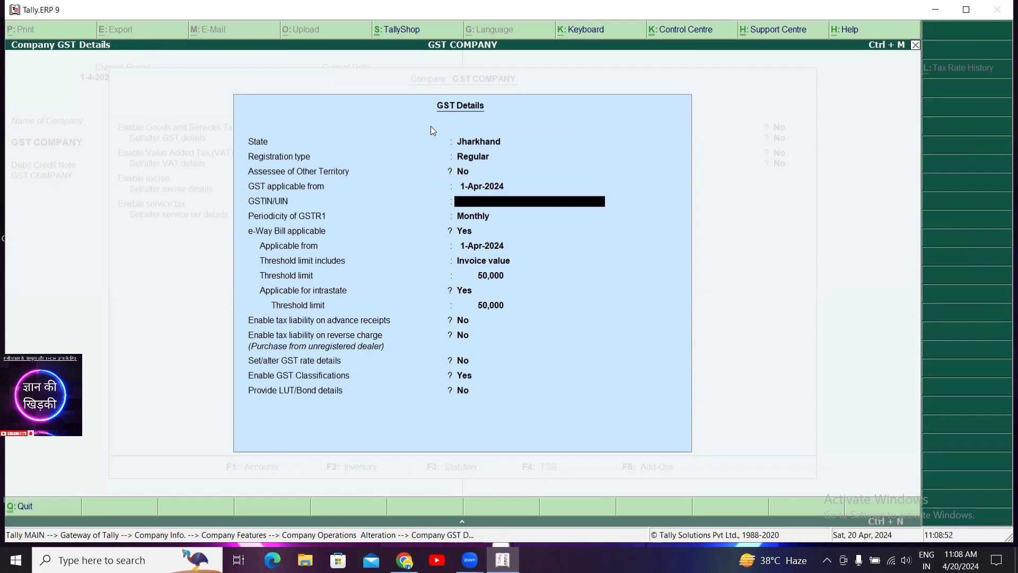
type("20")
type("KJDSG98984358")
key("Return")
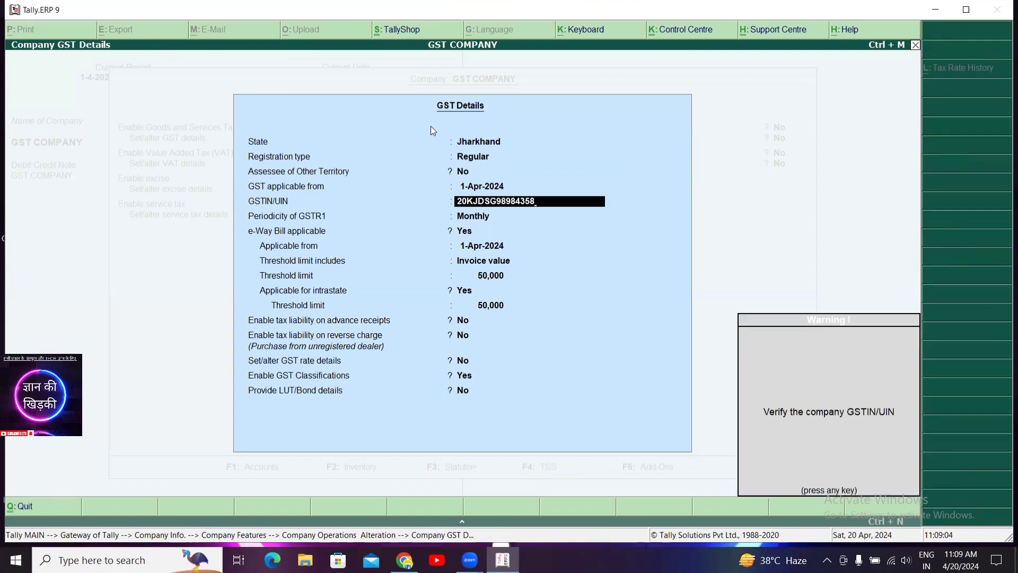
key("Return")
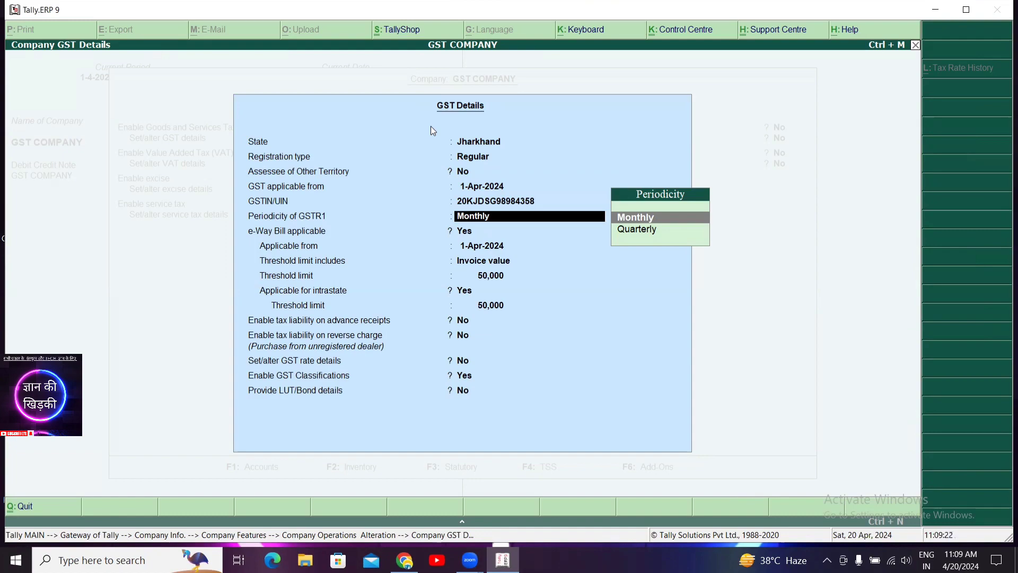
- Keep monthly GSTR1 periodicity, e-Way Bill applicable with 50,000 threshold limits, and both tax liability options set to No
key("Return")
key("Return")
key("Return")
key("Return")
key("Return")
key("Return")
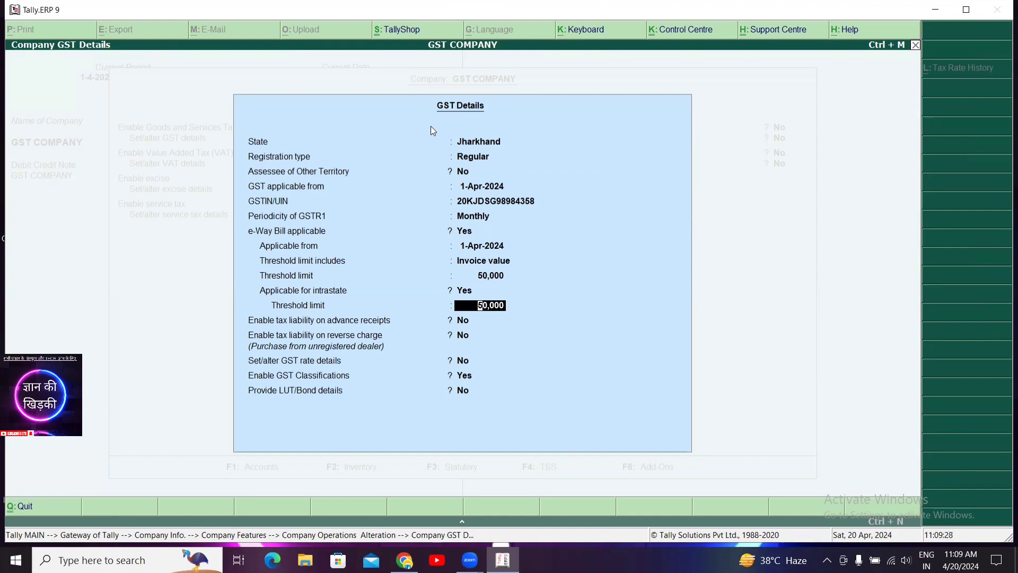
key("Return")
key("Return")
key("Return")
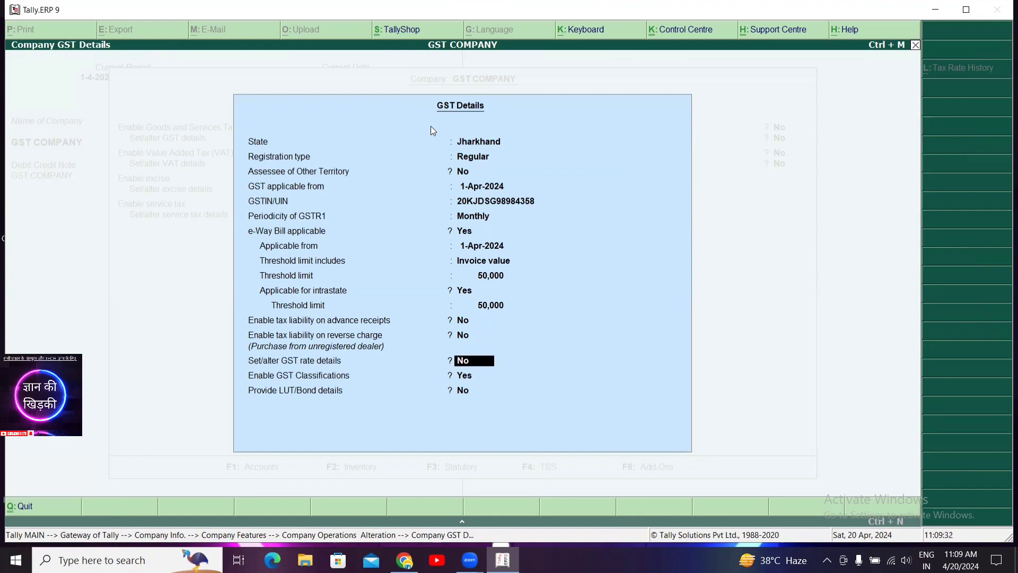
- Enable GST rate details for the company, setting taxability to Taxable with 18% integrated tax and 0% cess
key("y")
key("Return")
key("Down")
key("Down")
key("Down")
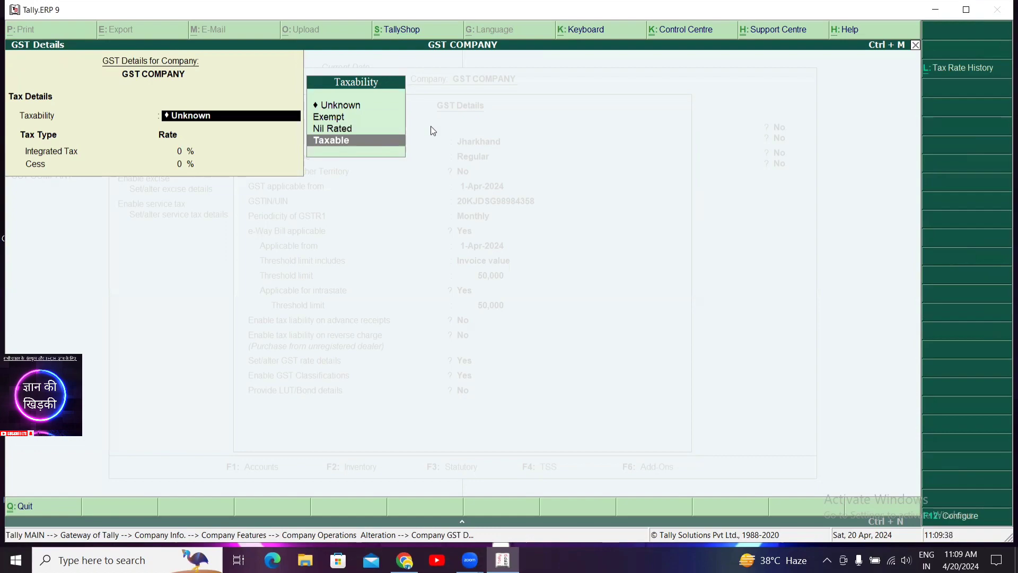
key("Return")
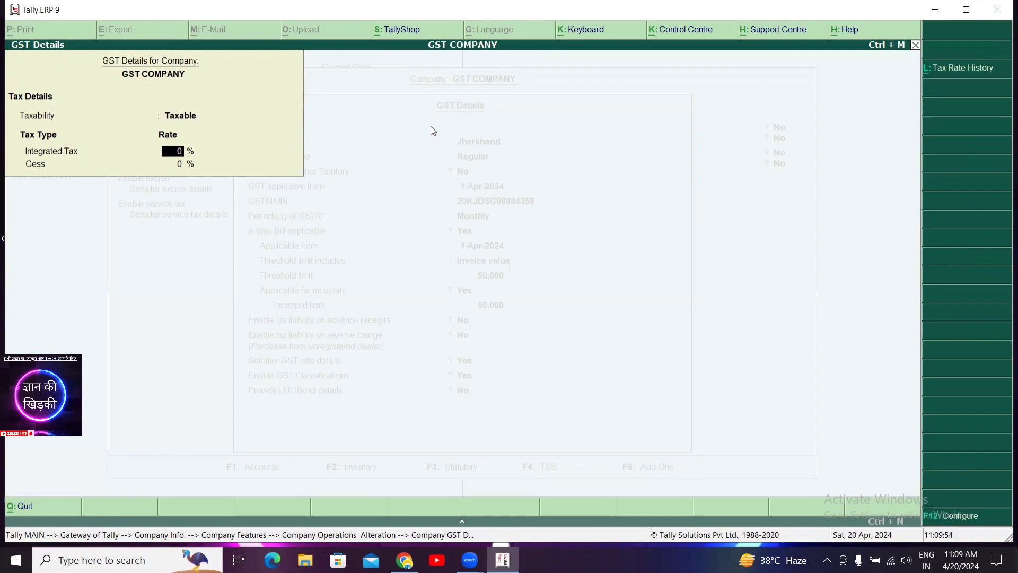
type("18")
key("Return")
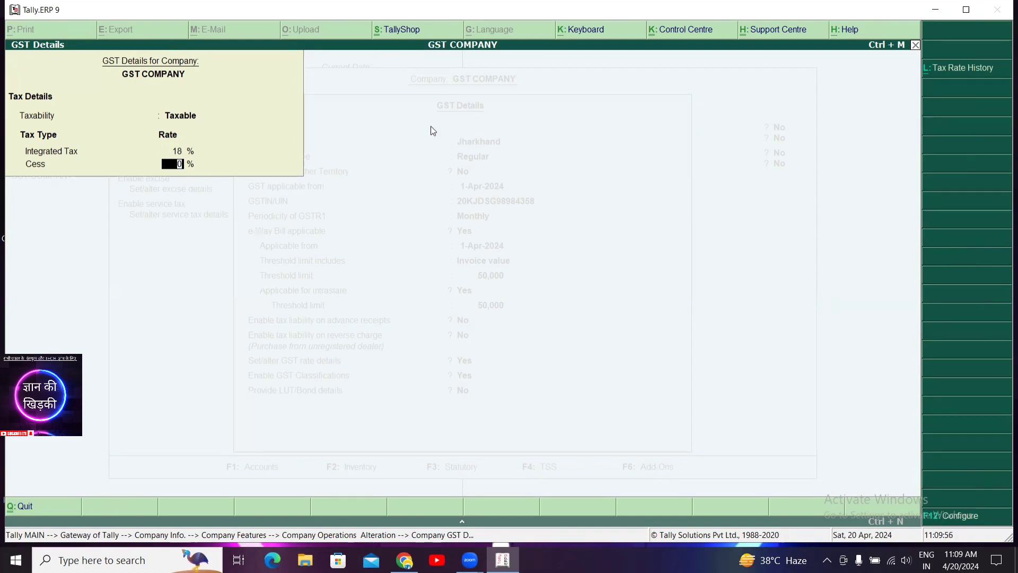
key("Return")
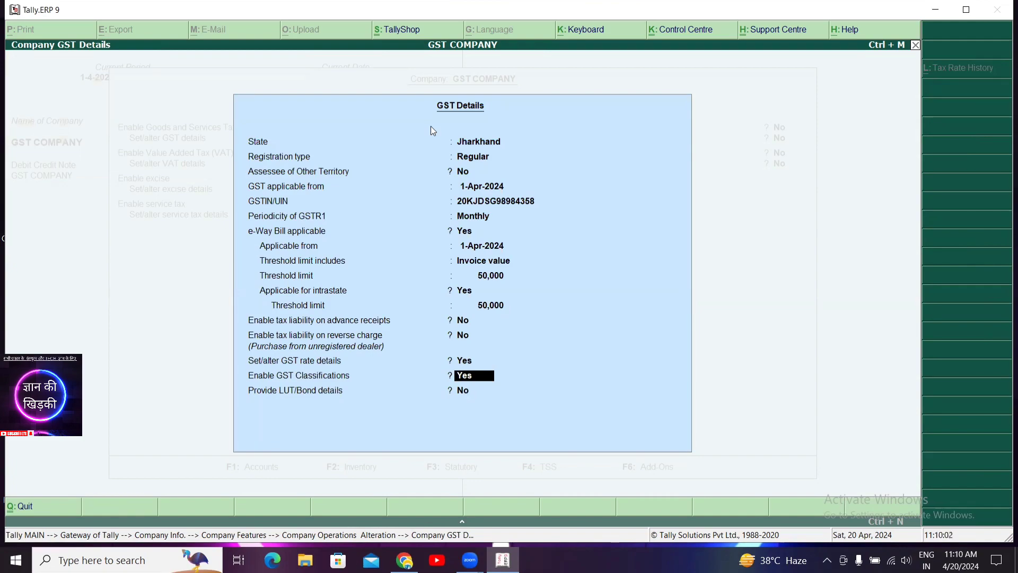
- Save the company's GST details and statutory features, and return to the Gateway of Tally
key("ctrl+a")
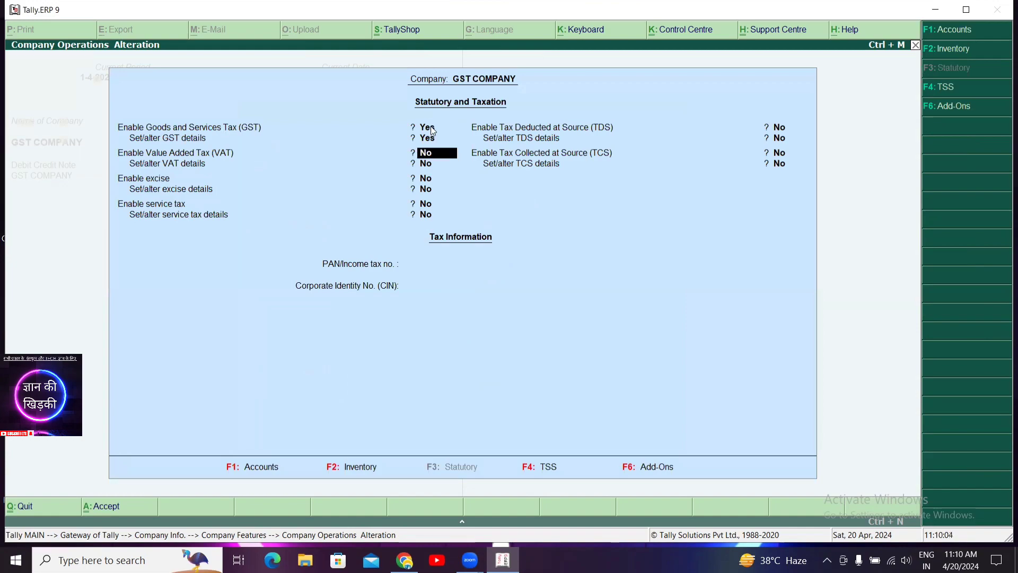
key("ctrl+a")
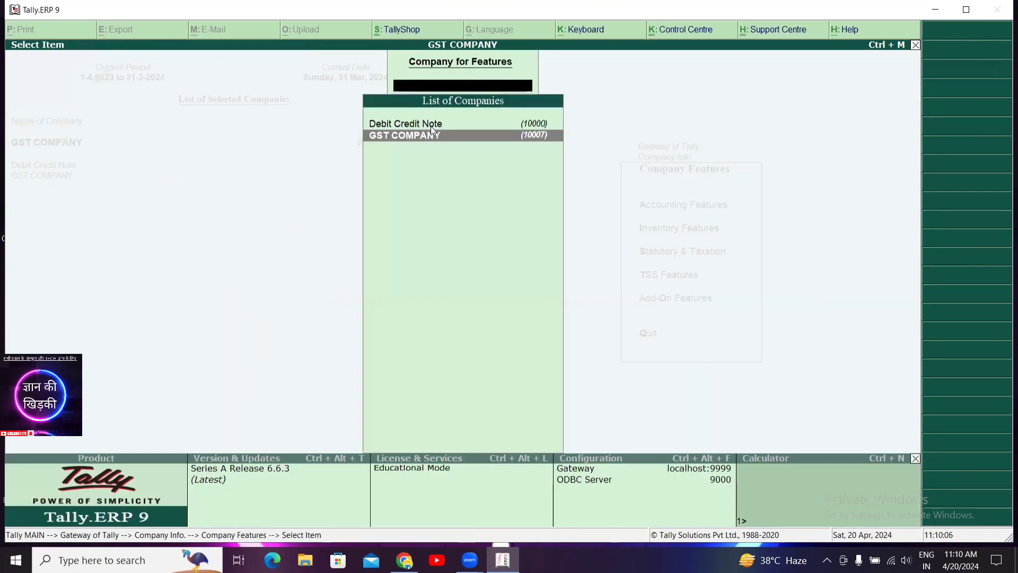
key("Escape")
key("Escape")
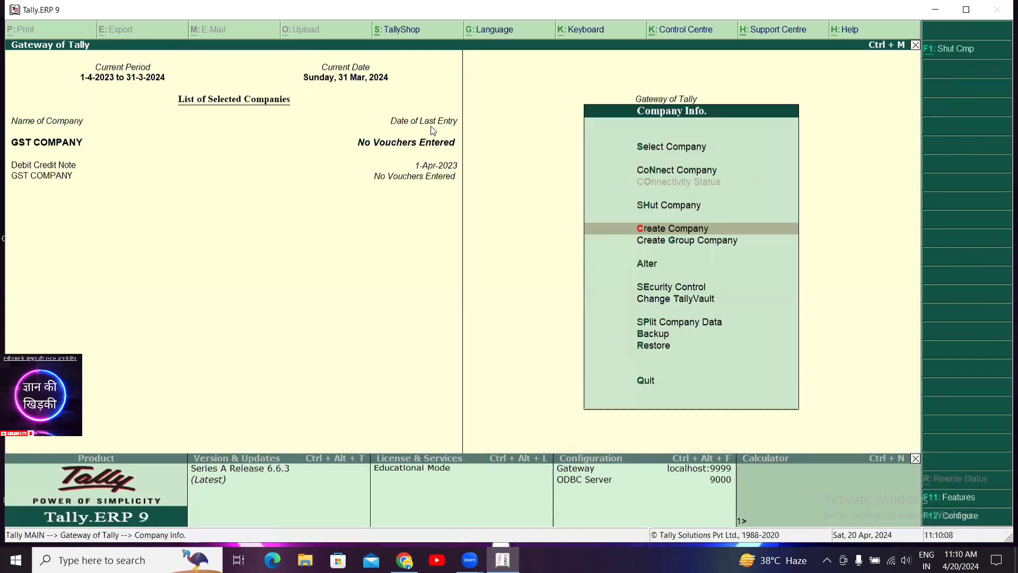
key("Escape")
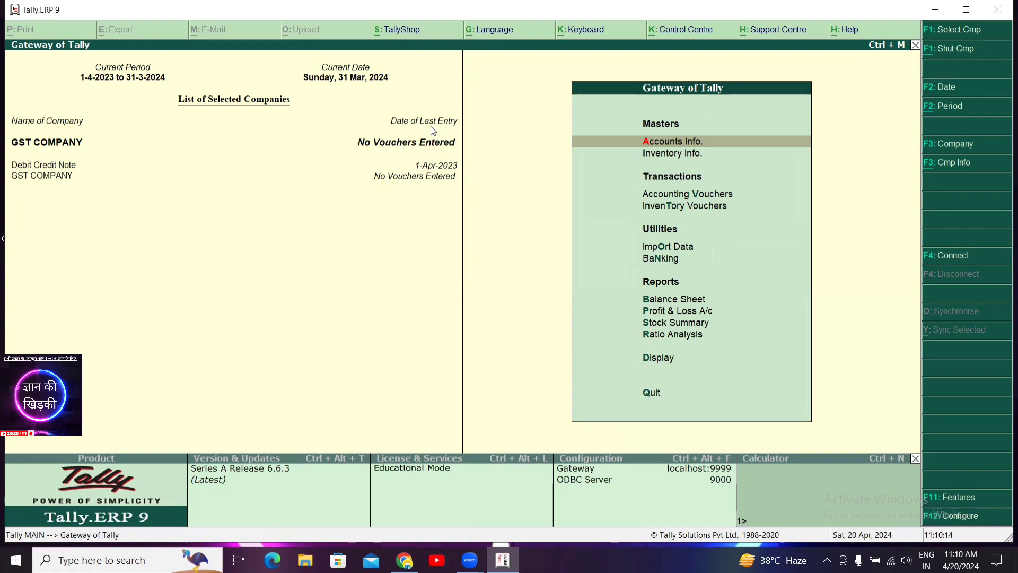
- Start creating a single ledger in GST COMPANY and name it COMPUTER HOUSE
key("Return")
key("Down")
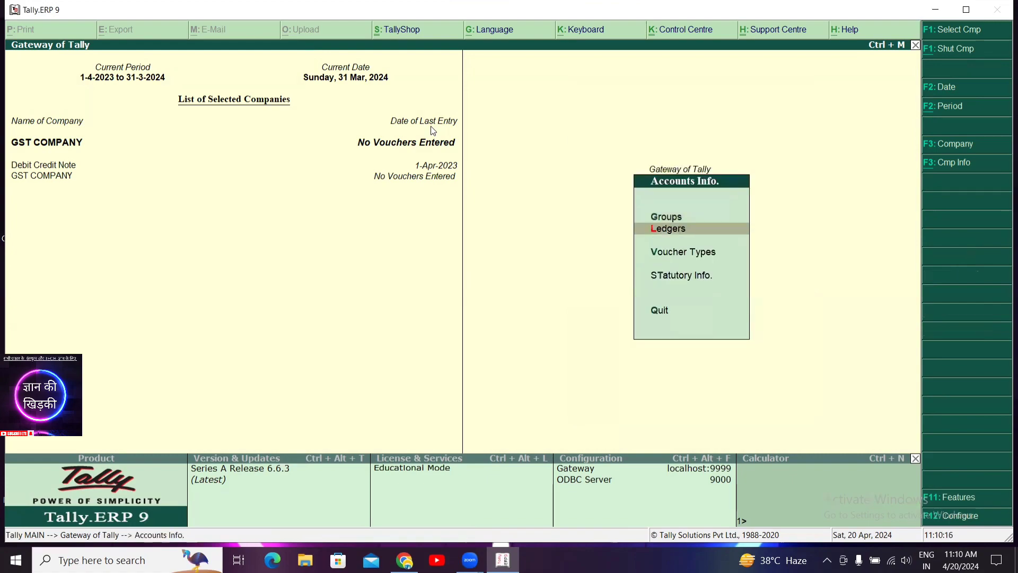
key("Return")
key("Return")
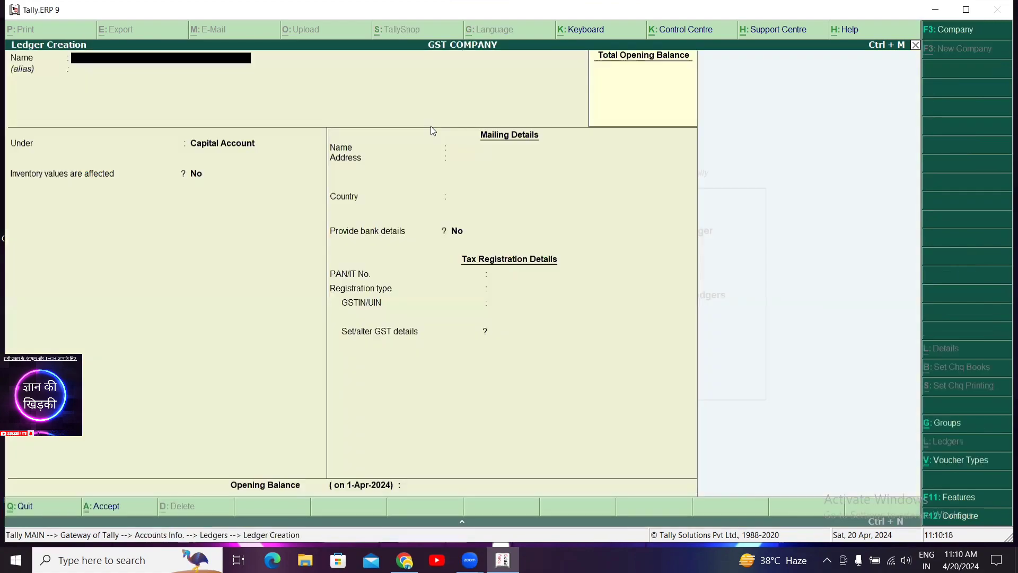
type("COMPUTERV H")
key("BackSpace")
key("BackSpace")
key("BackSpace")
type("HOUSE")
key("Return")
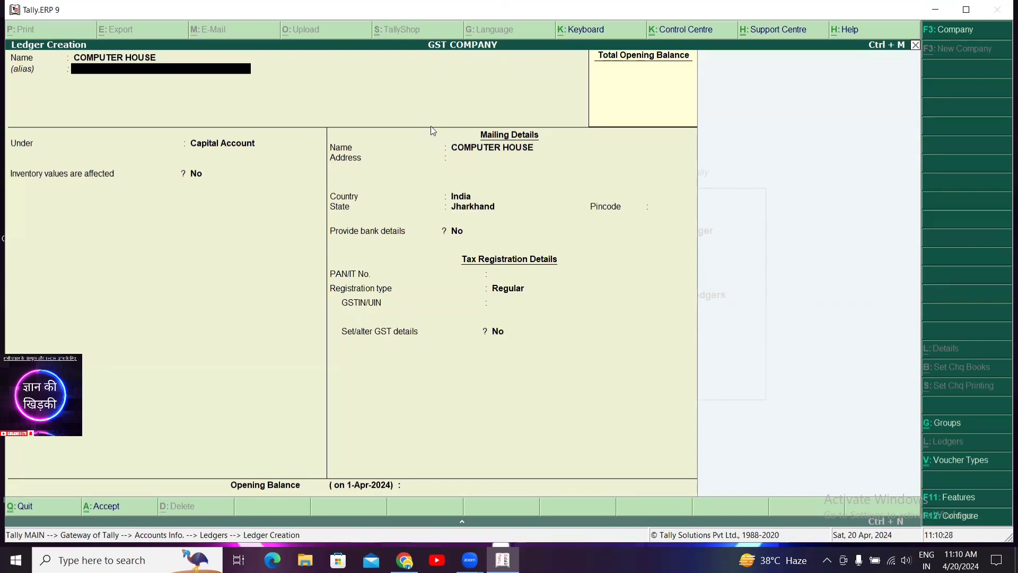
- Place the COMPUTER HOUSE ledger under Sundry Creditors, keeping bill-by-bill balances on and credit-days checking and inventory effect off
key("Return")
type("SUN")
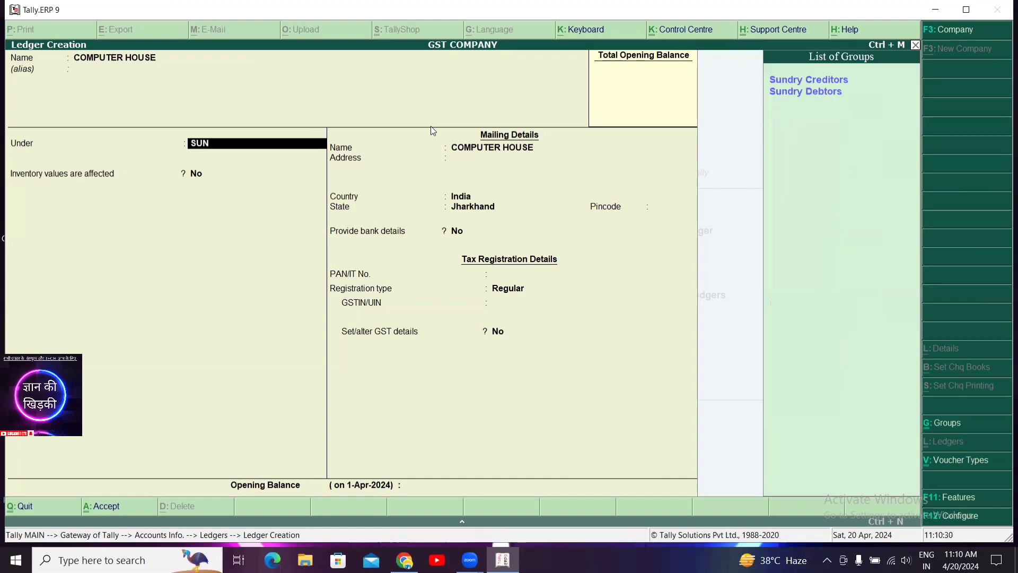
key("Return")
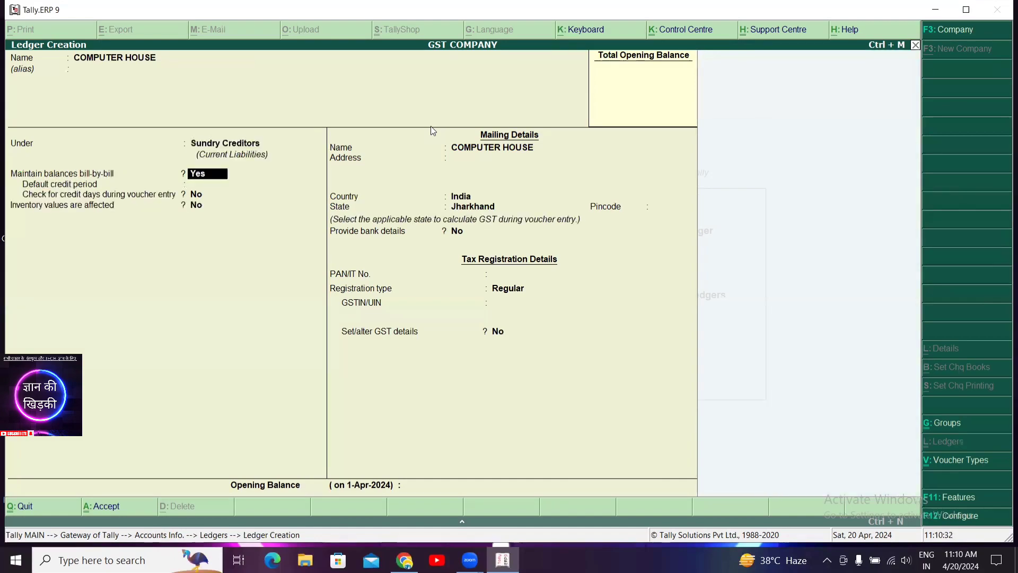
key("Return")
key("Return")
key("Return")
key("Return")
- Keep India, Jharkhand and Regular registration for COMPUTER HOUSE, and enter the supplier's GSTIN/UIN
key("Return")
key("Return")
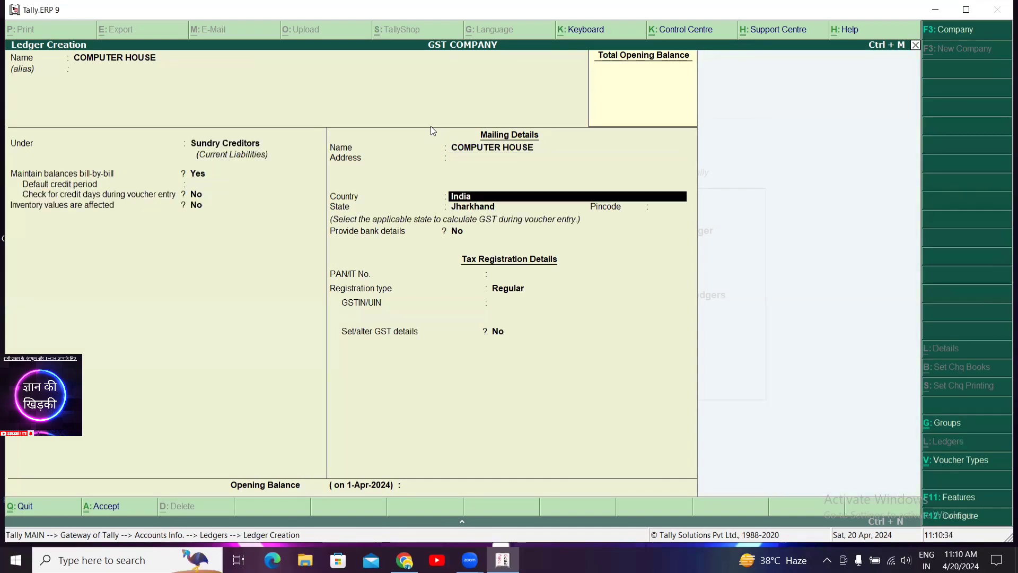
key("Return")
key("Return")
key("Return")
key("Return")
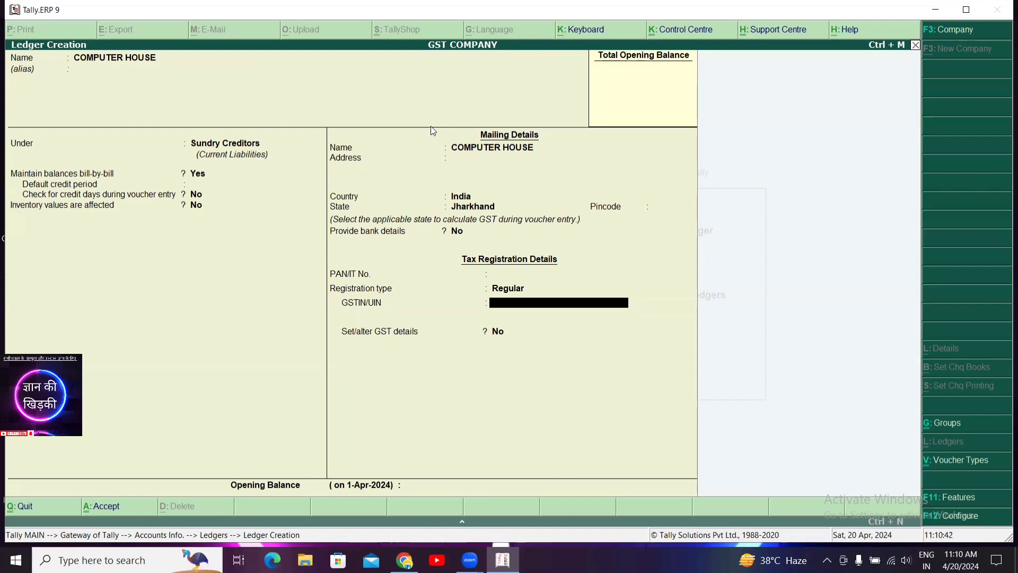
type("20")
type("KLJ874JSGKJ97")
key("Return")
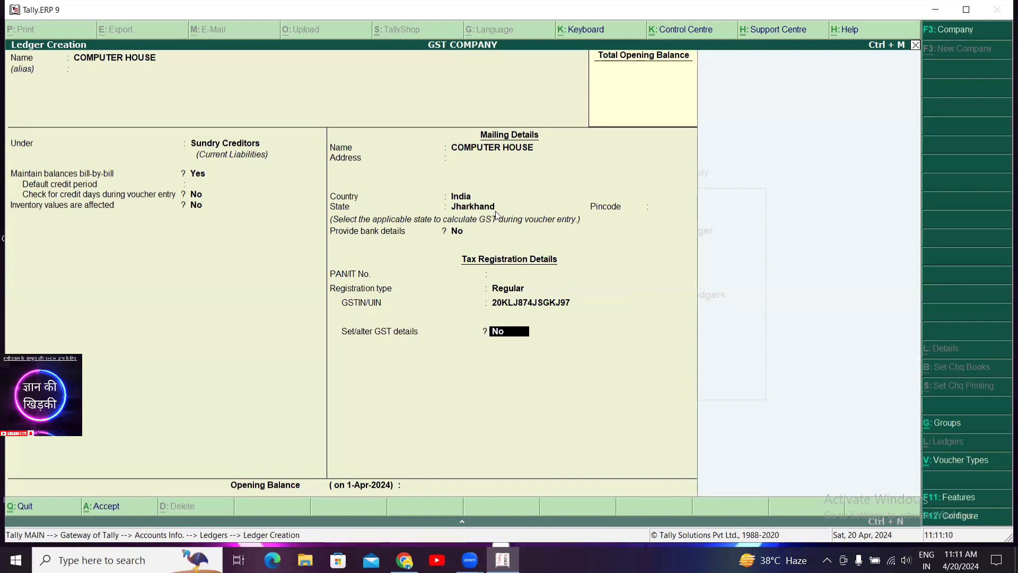
- Enable setting GST details for COMPUTER HOUSE, accept the default party details and save the ledger
key("y")
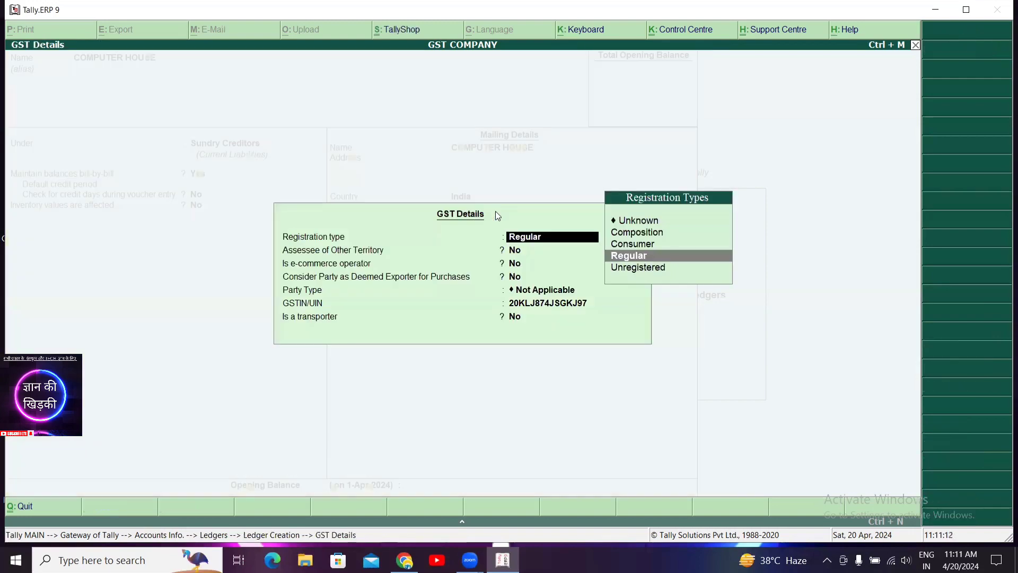
key("ctrl+a")
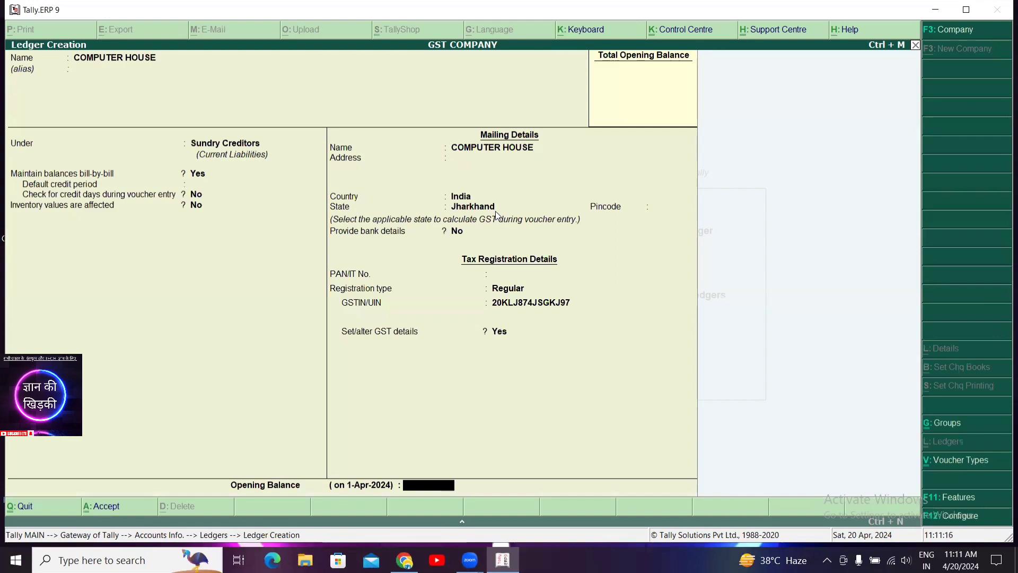
key("ctrl+a")
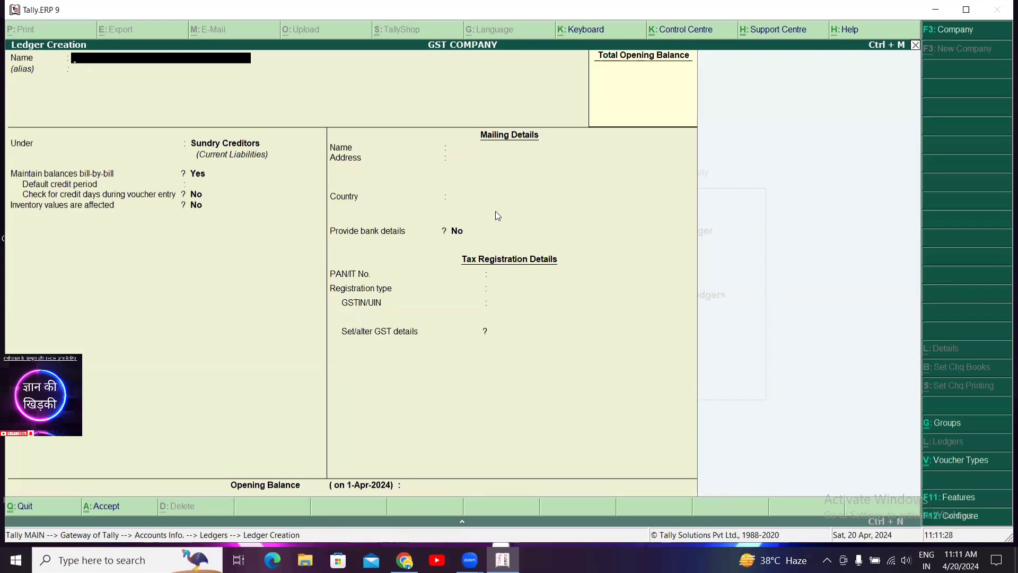
- Start a ledger named PURCHASE GOODS 18% under Purchase Accounts, with inventory values affected and ledger type Not Applicable
type("PURCHASE GOODS")
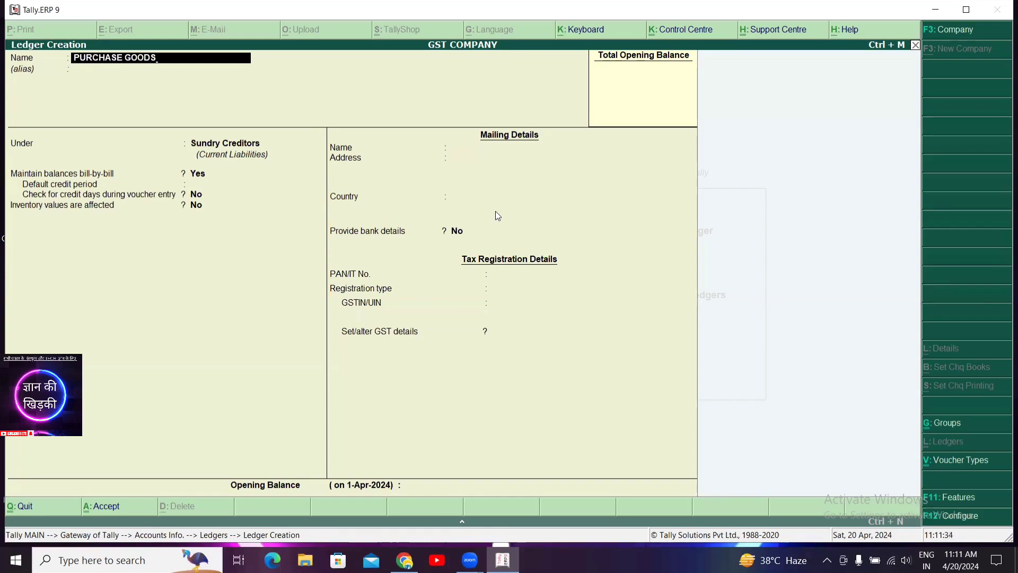
type(" 18%")
key("Return")
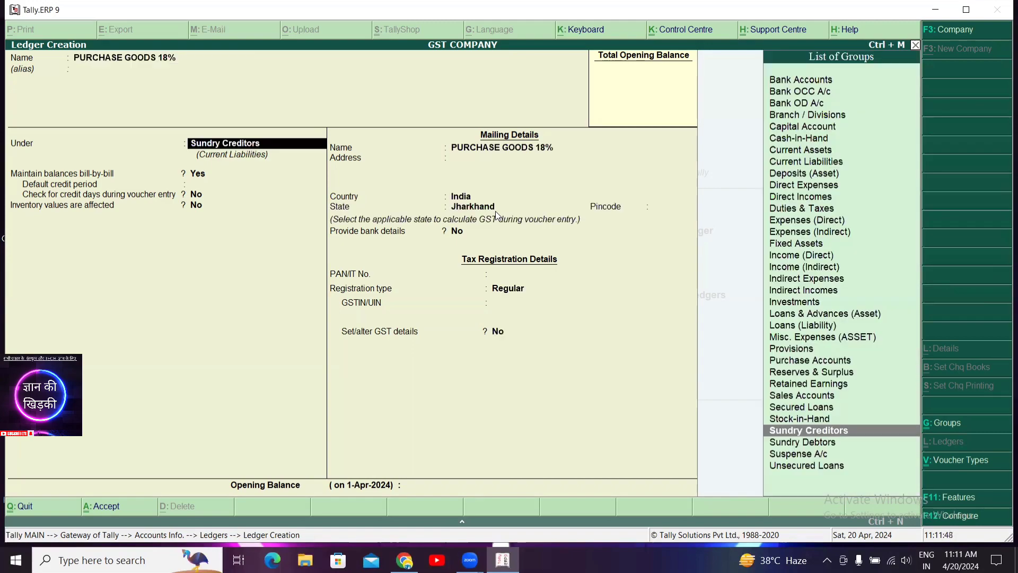
type("PU")
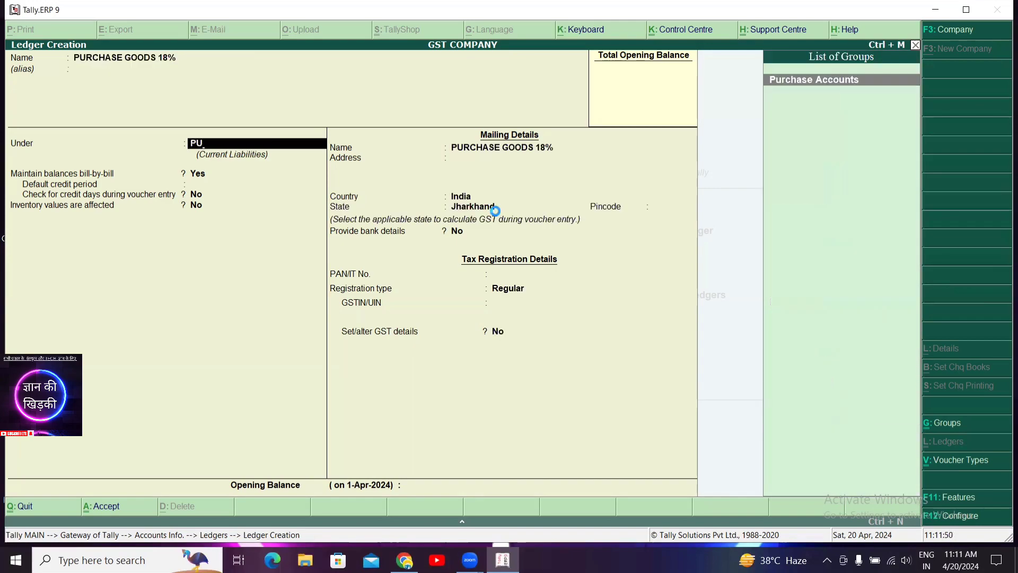
key("Return")
key("Return")
key("Return")
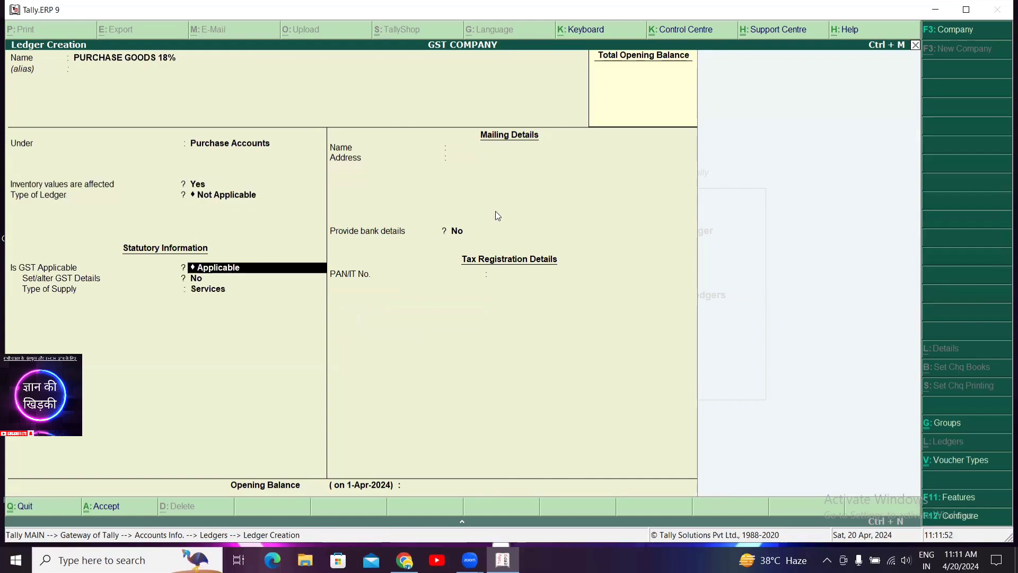
- Keep GST applicable for PURCHASE GOODS 18% and set its GST details to Purchase Taxable with 18% integrated tax and 0% cess
key("Return")
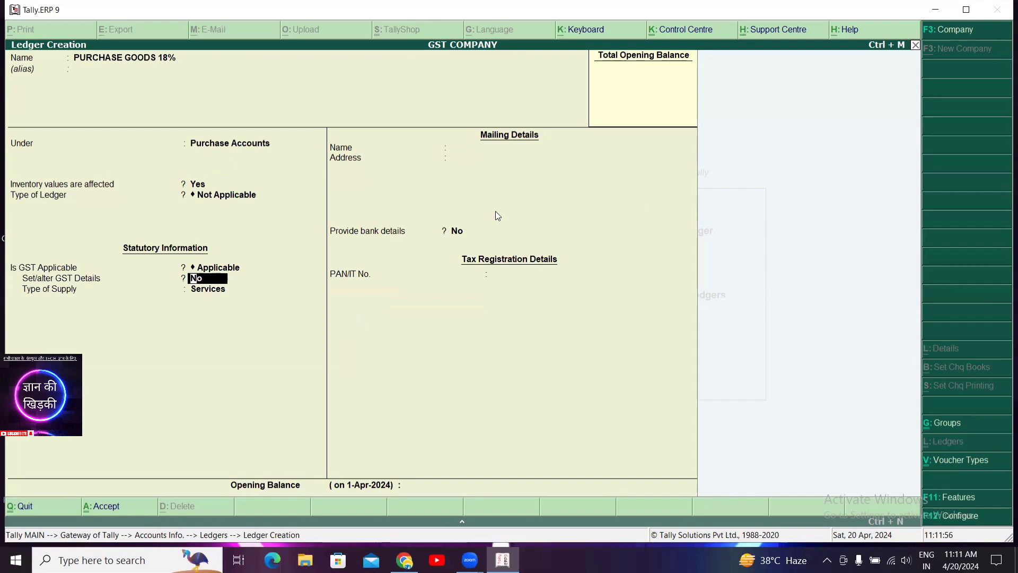
key("y")
key("Return")
key("Return")
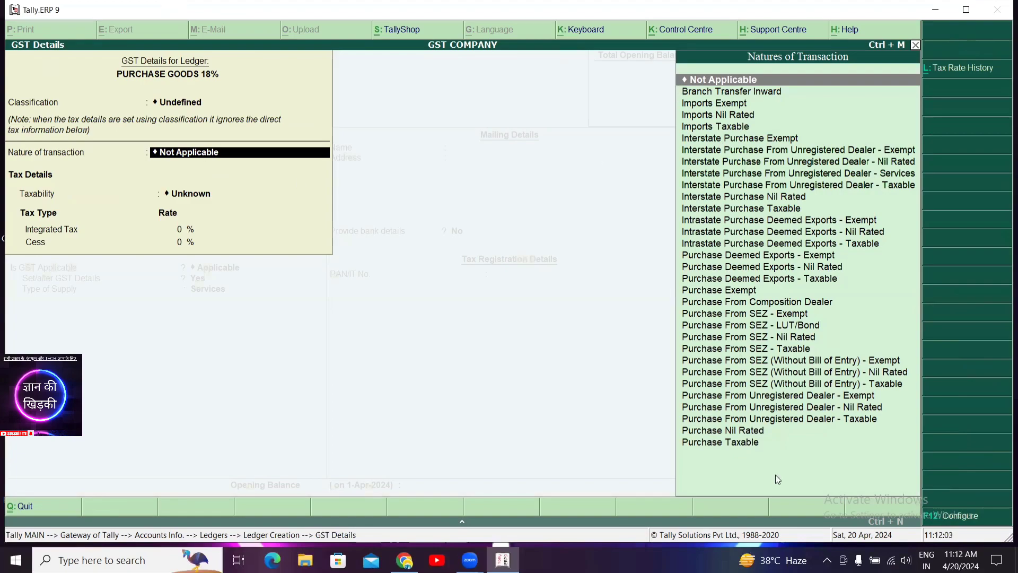
key("Down")
key("Down")
key("Down")
key("Down")
key("Down")
key("Down")
key("Down")
key("Down")
key("Down")
key("Down")
key("Down")
key("Down")
key("Down")
key("Down")
key("Down")
key("Down")
key("Down")
key("Down")
key("Down")
key("Down")
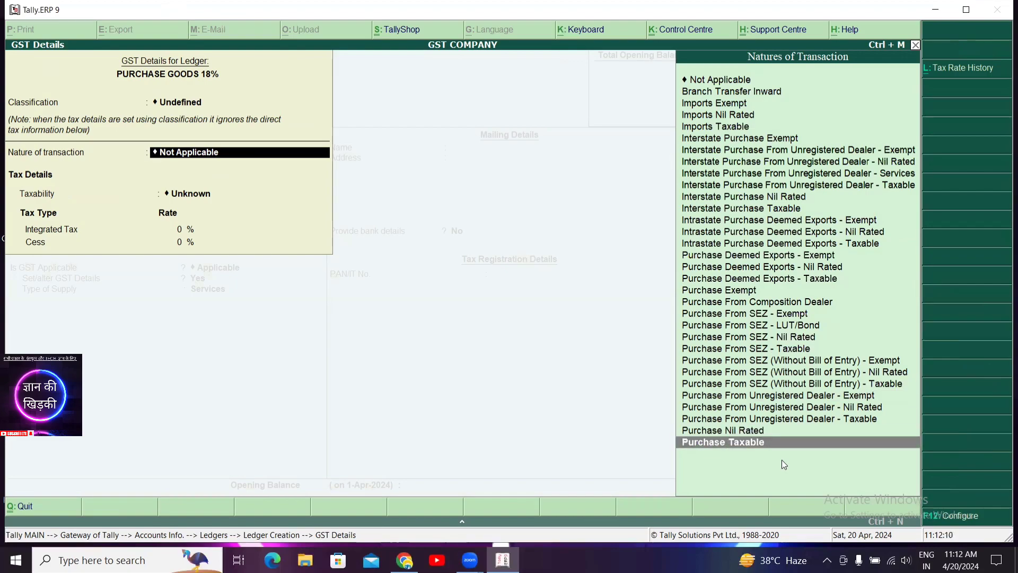
key("Return")
type("18")
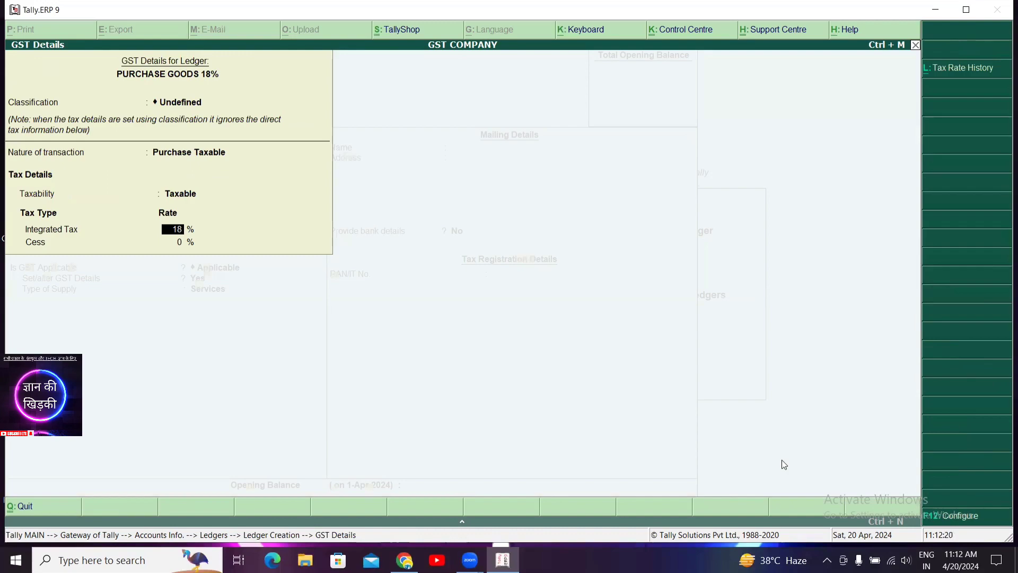
key("Return")
key("Return")
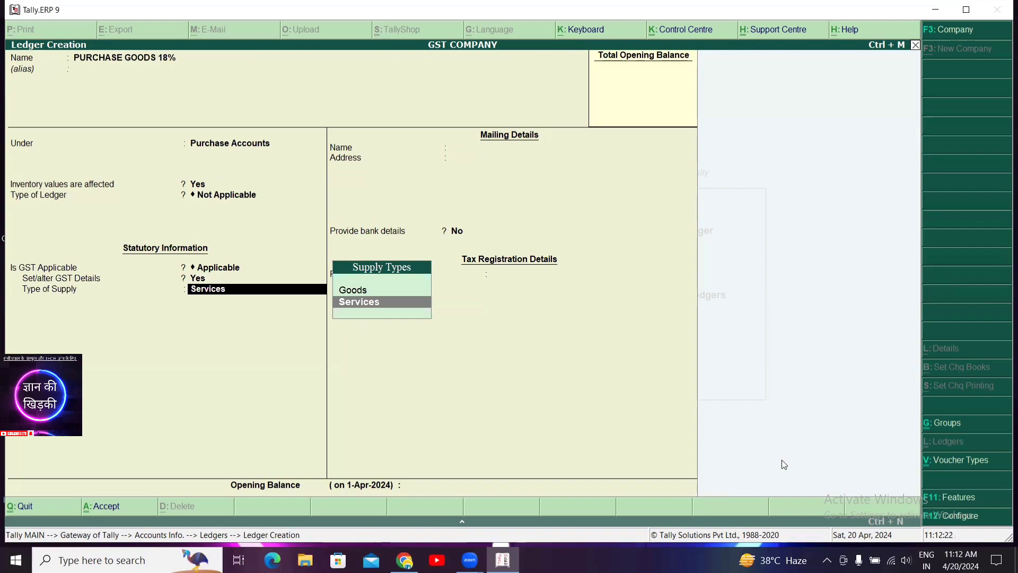
- Set the purchase ledger's type of supply to Goods and save the ledger
key("Up")
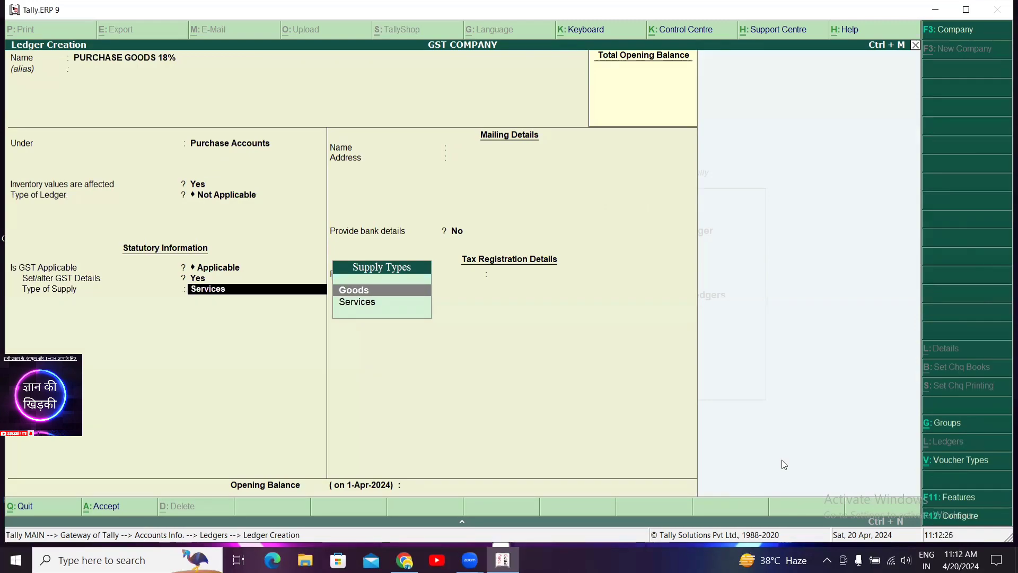
key("Return")
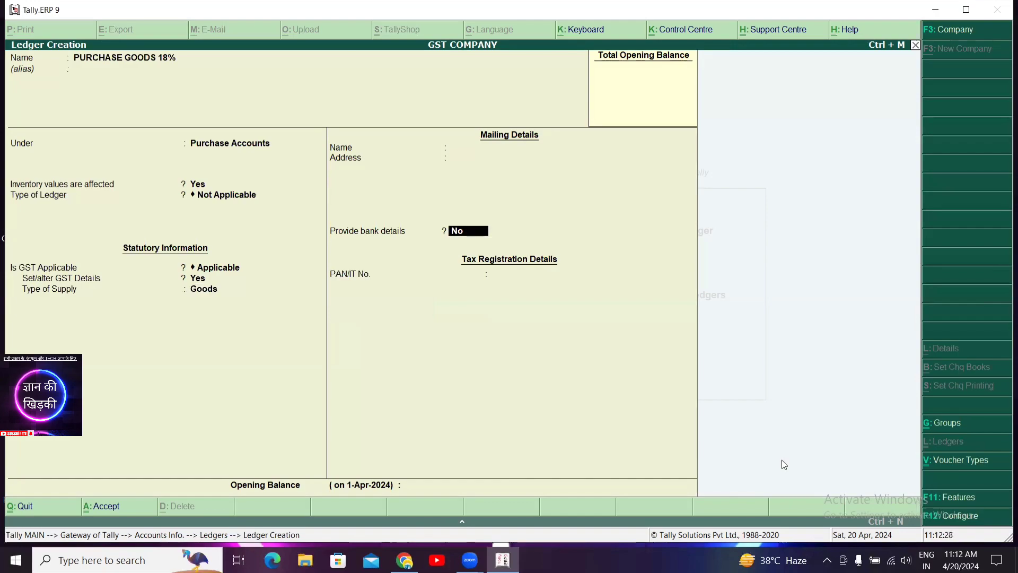
key("ctrl+a")
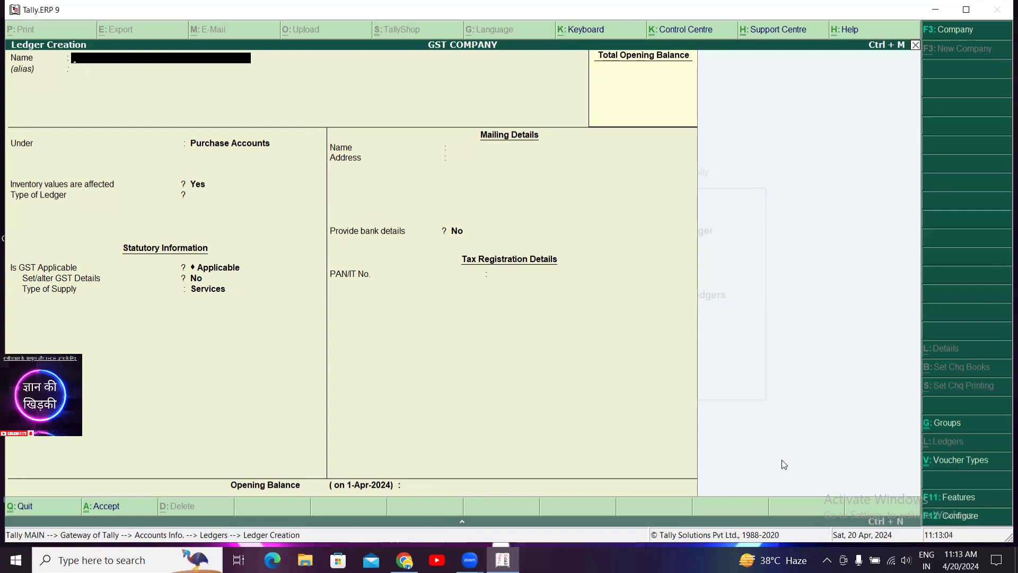
- Start a ledger named CGST 9% and place it under Duties & Taxes
type("CGS")
type("T 9%")
key("Return")
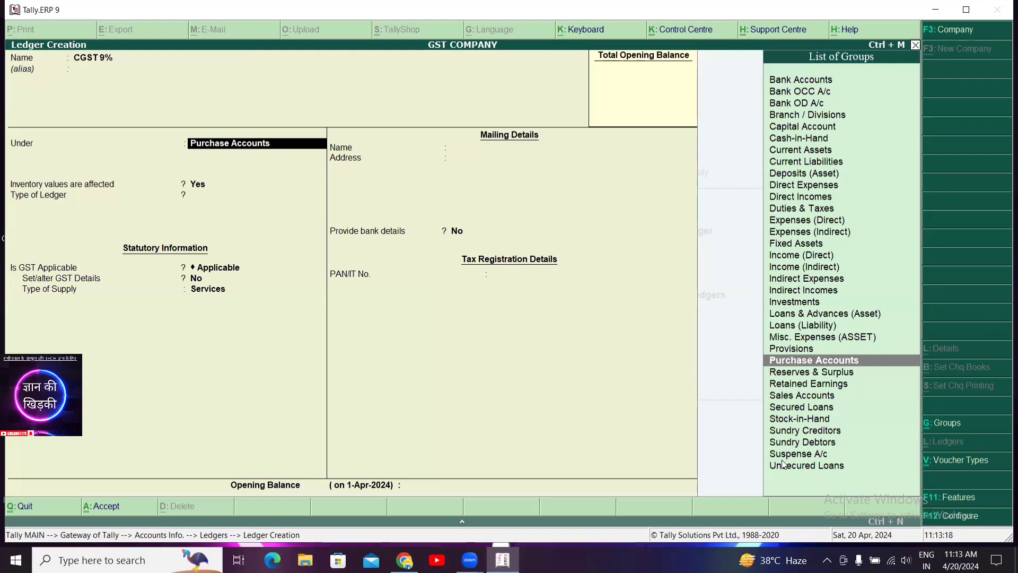
type("du")
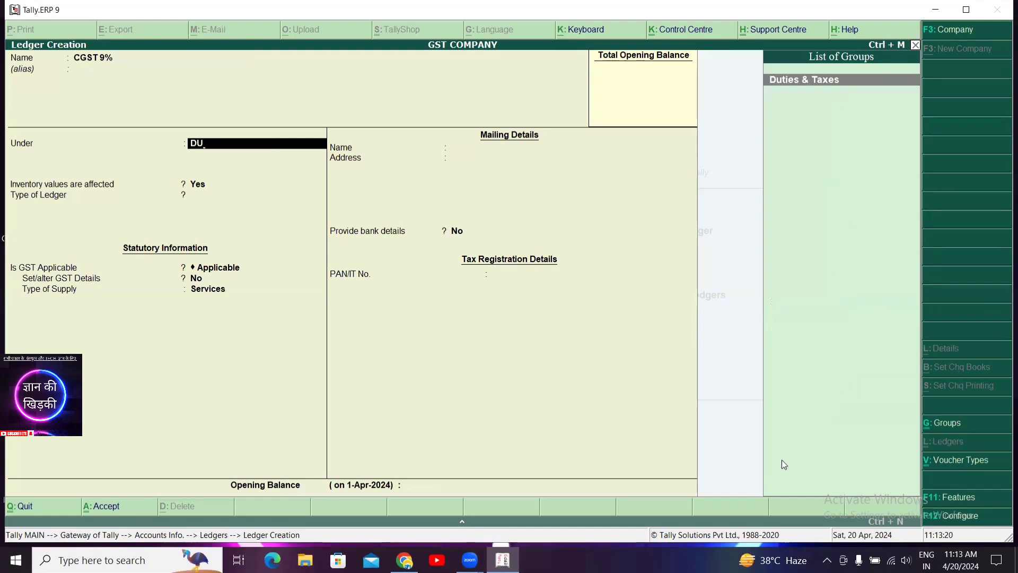
key("Return")
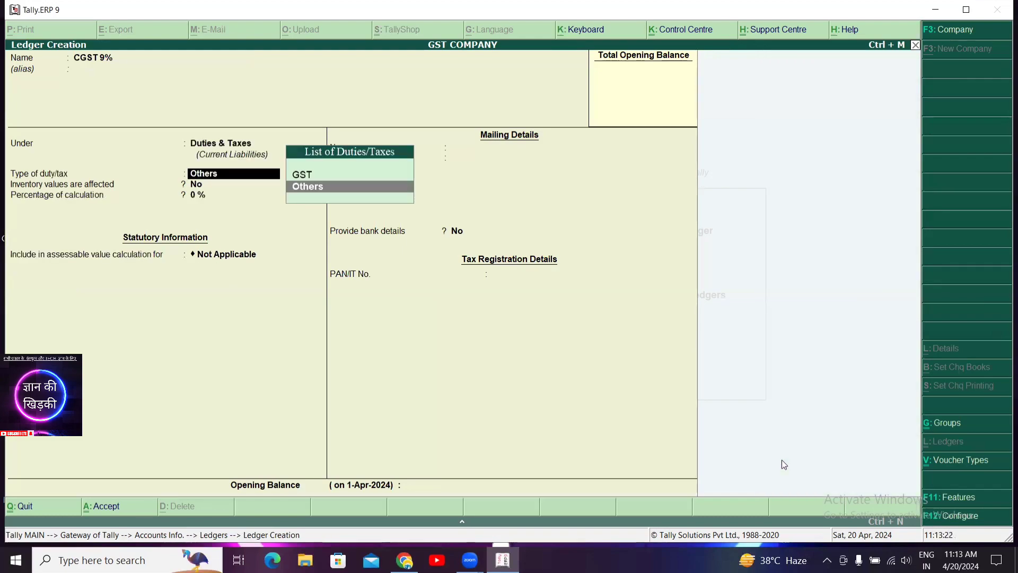
- Set CGST 9% to duty type GST, Central Tax, 9% calculation and no rounding method, and save the ledger
key("Up")
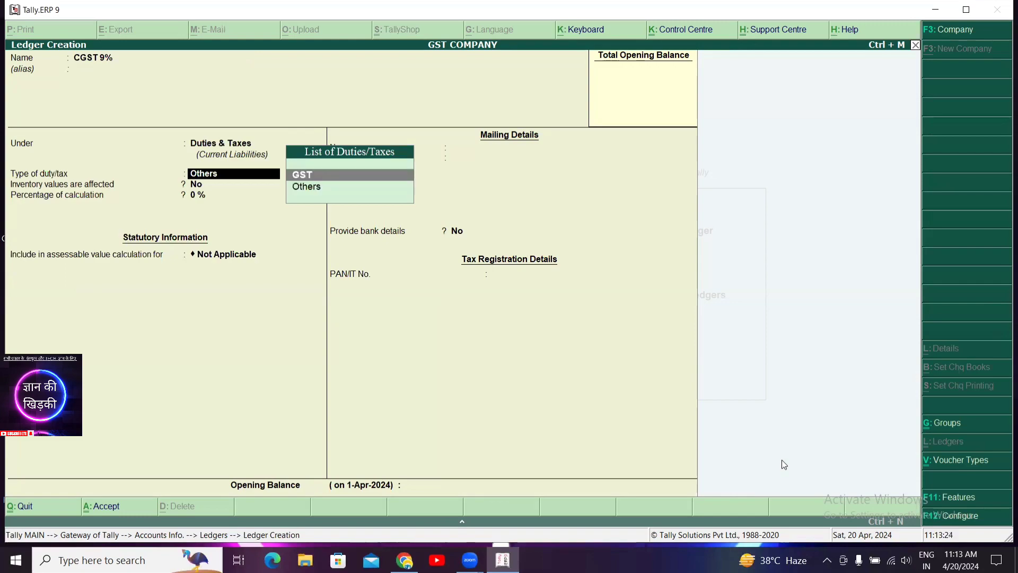
key("Return")
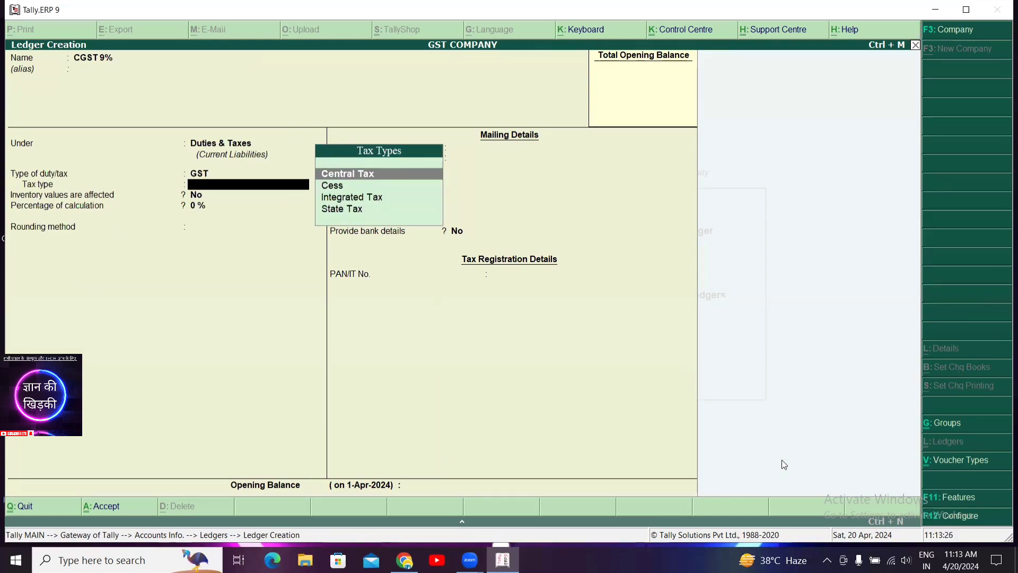
key("Return")
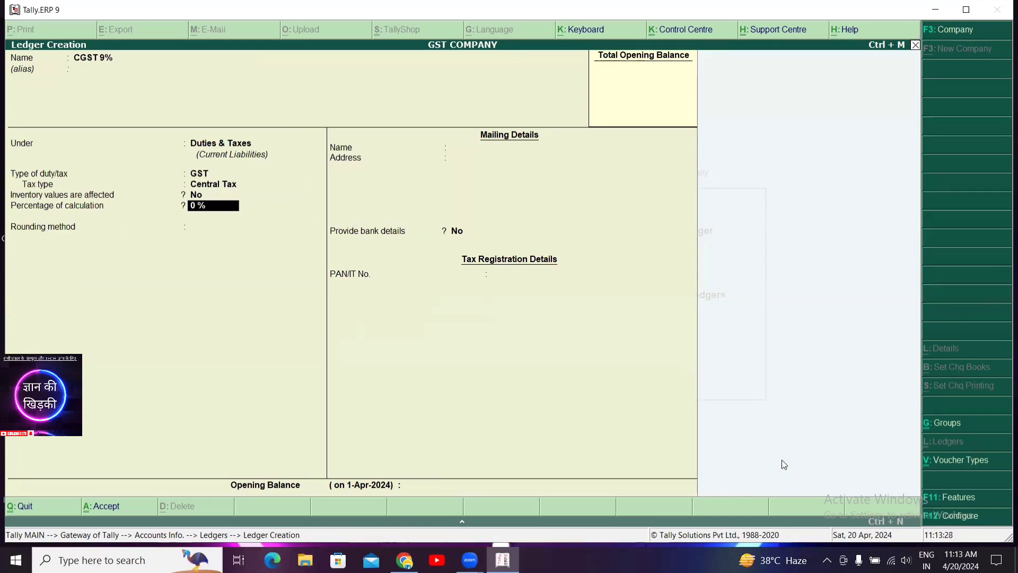
type("9")
key("Return")
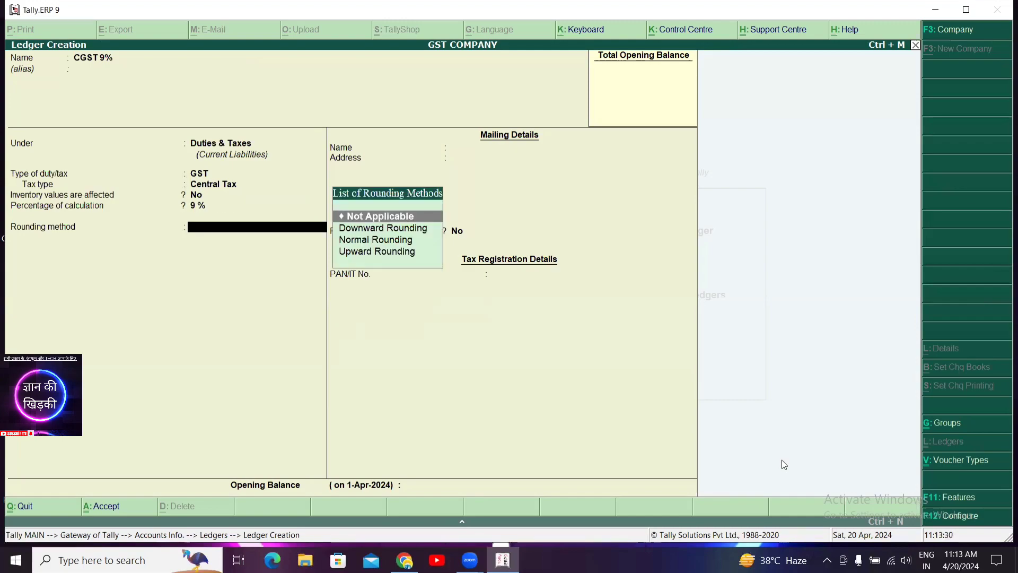
key("Return")
key("Return")
key("Return")
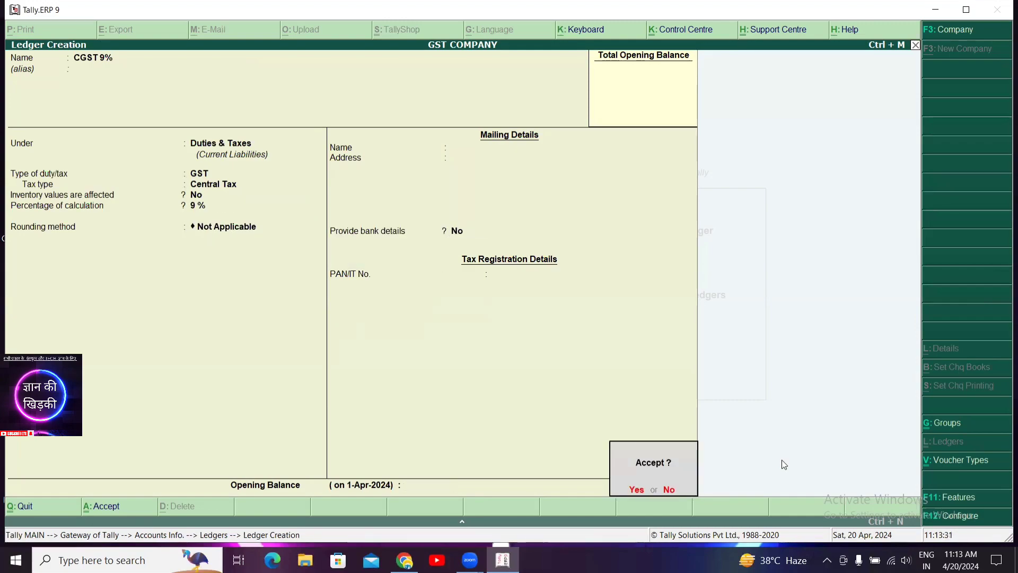
key("Return")
- Start a ledger named SGST 9% and keep it under Duties & Taxes
type("SGS")
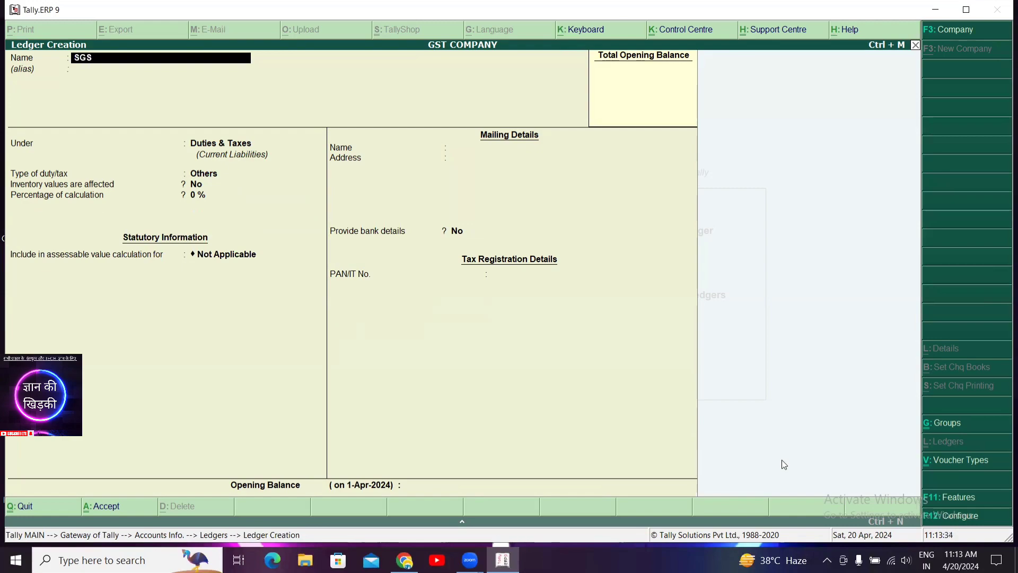
type("T 9%")
key("Return")
key("Return")
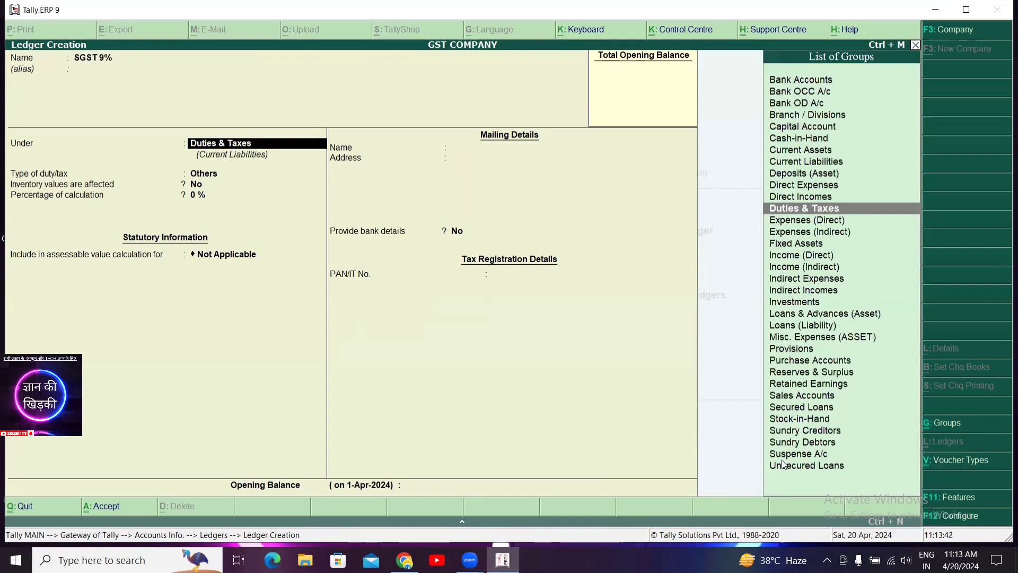
key("Return")
- Set SGST 9% to duty type GST, State Tax, 9% calculation and no rounding method, and save the ledger
key("Up")
key("Return")
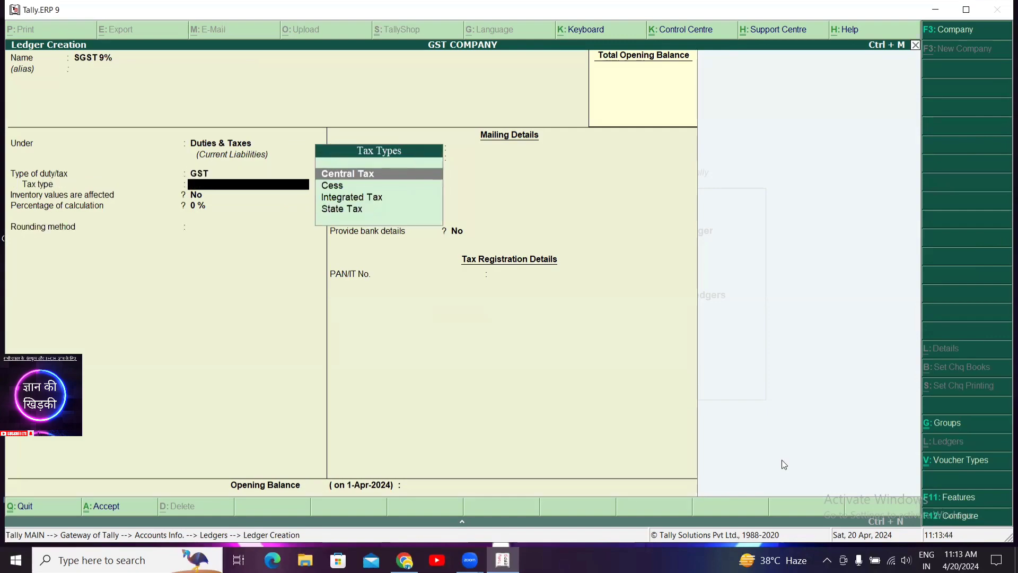
key("Down")
key("Down")
key("Down")
key("Return")
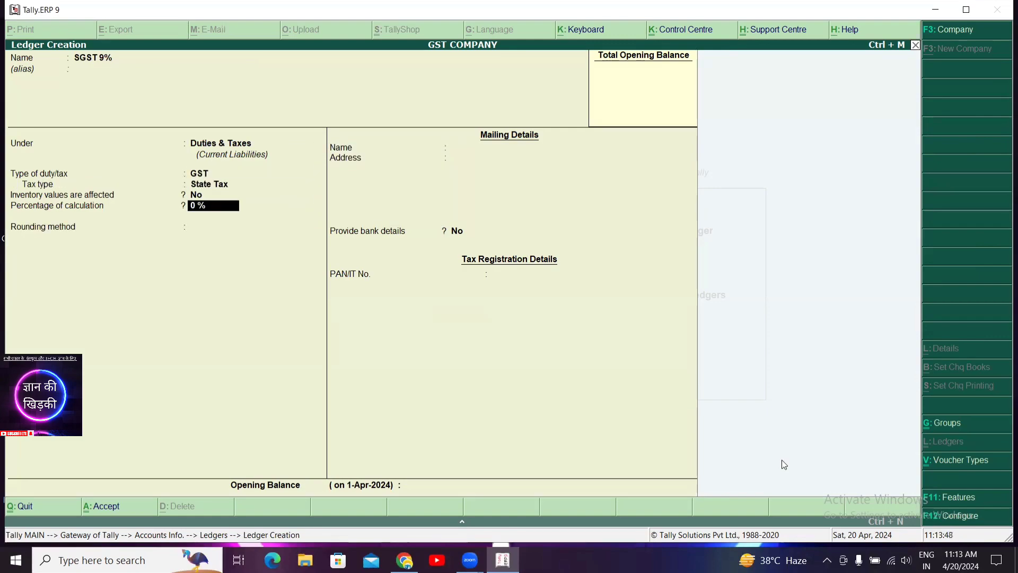
type("9")
key("Return")
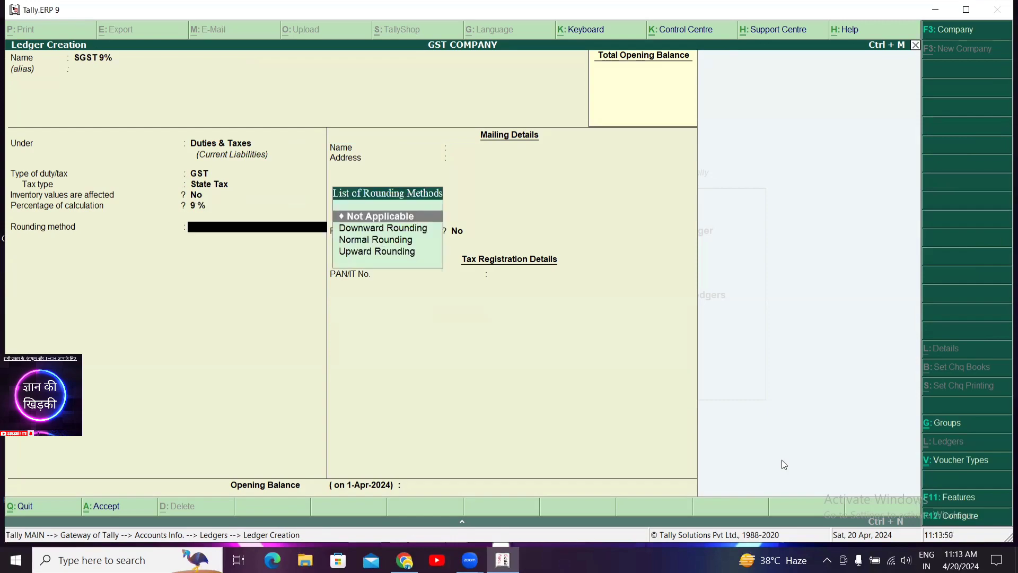
key("Return")
key("ctrl+a")
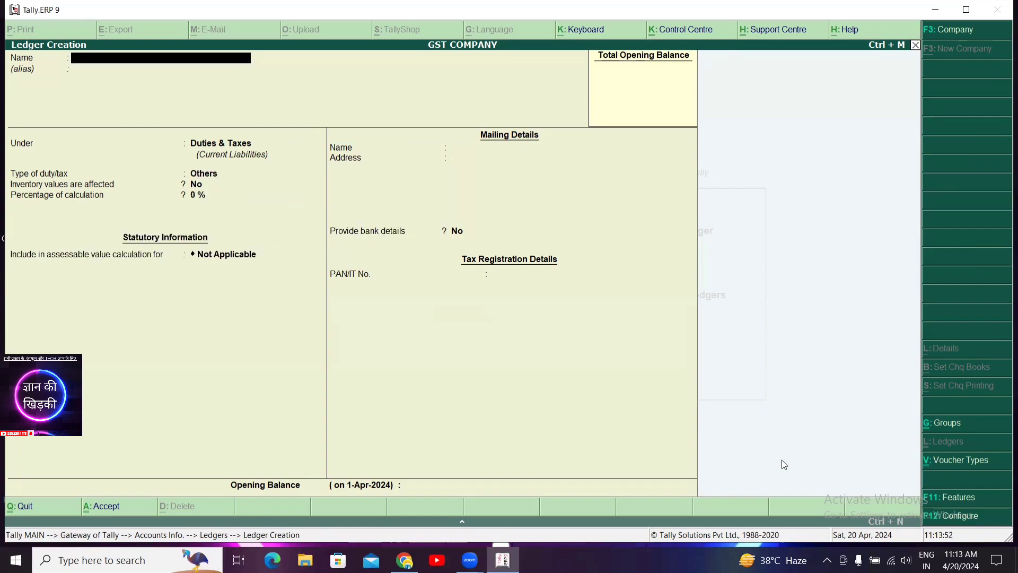
- Leave ledger creation and return to the Gateway of Tally
key("Escape")
key("Escape")
key("Escape")
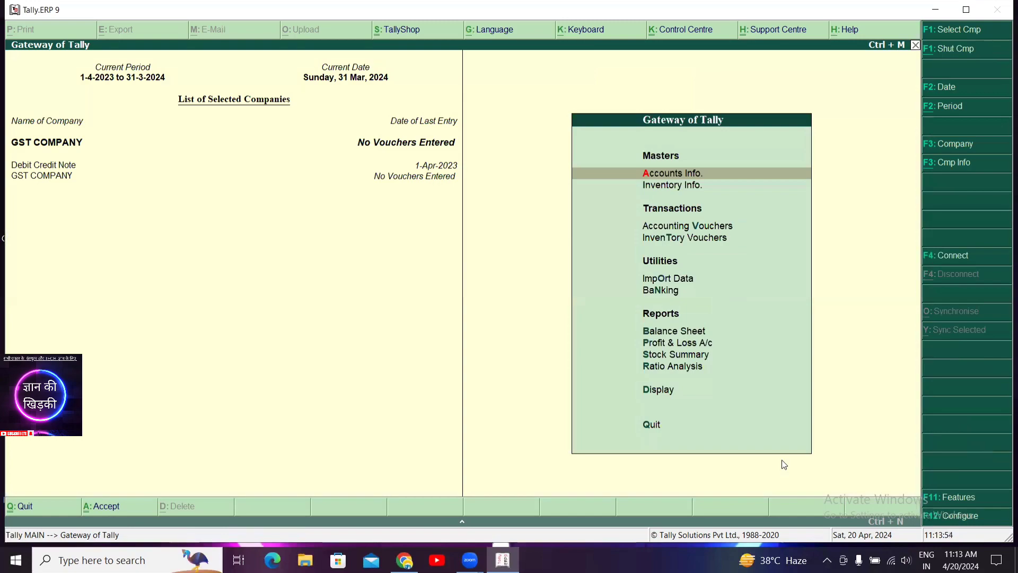
- Start a new single stock item named MONITOR and keep it under Primary
key("Down")
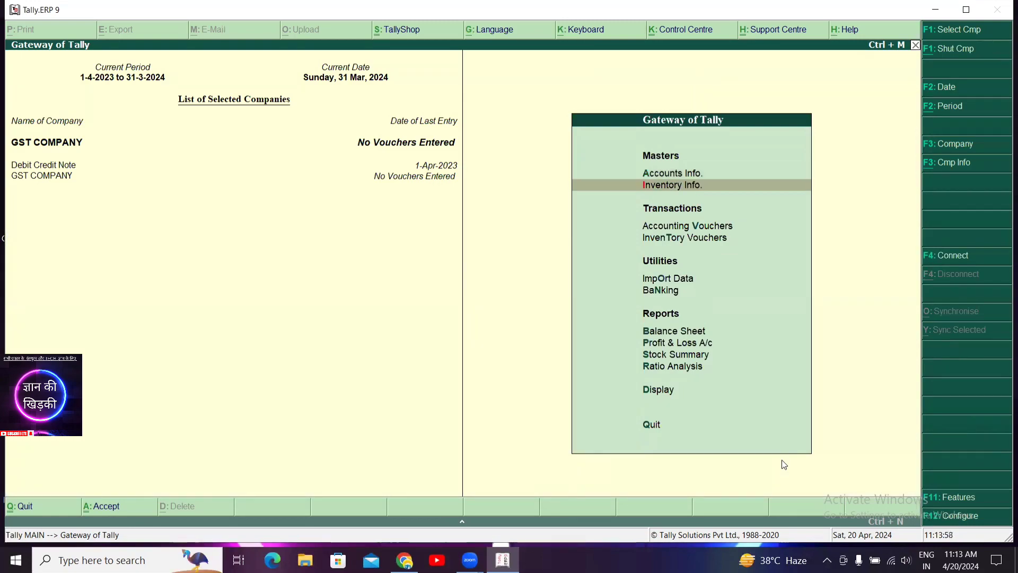
key("Return")
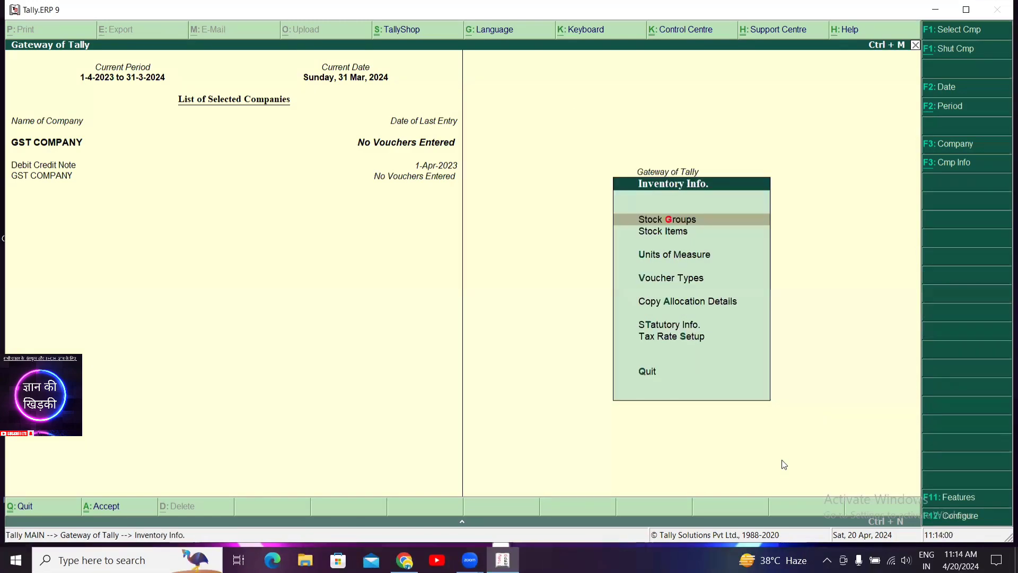
key("Down")
key("Return")
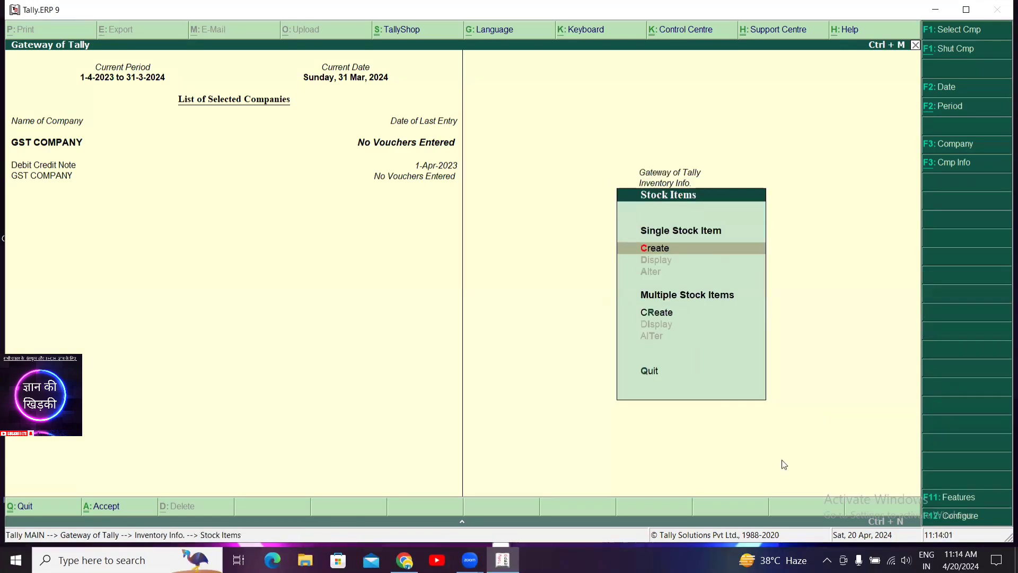
key("Return")
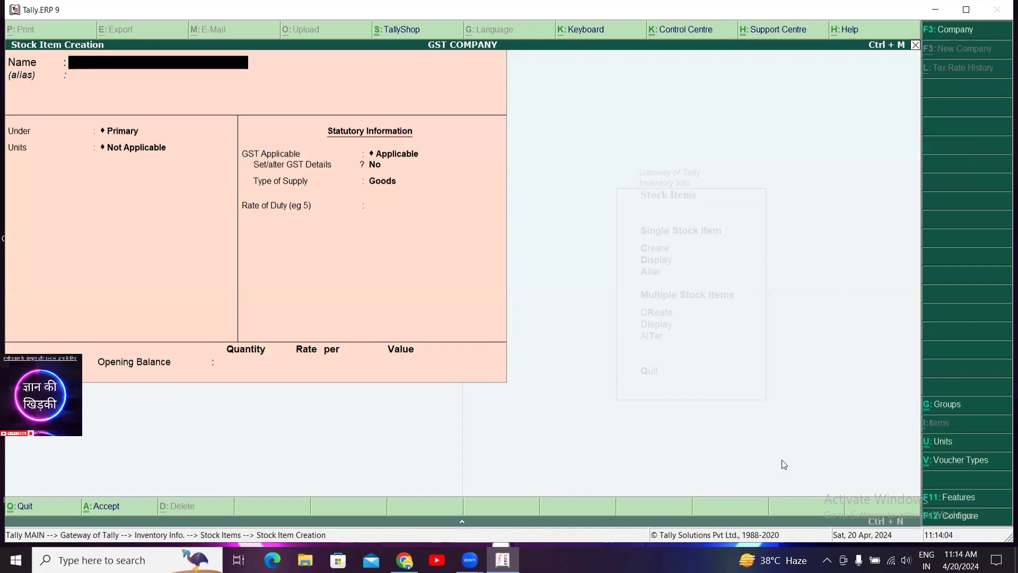
type("MONITOR")
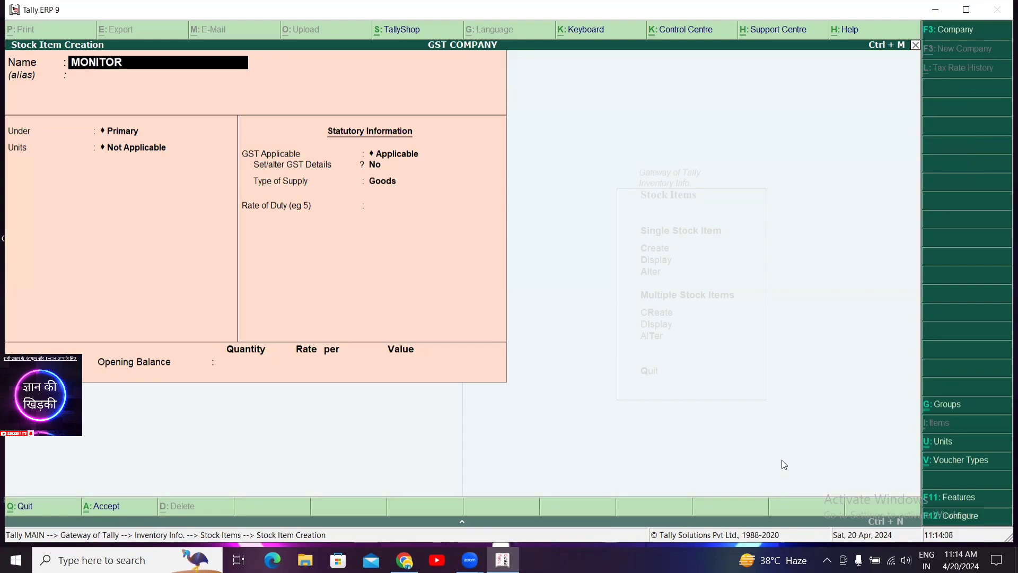
key("Return")
key("Return")
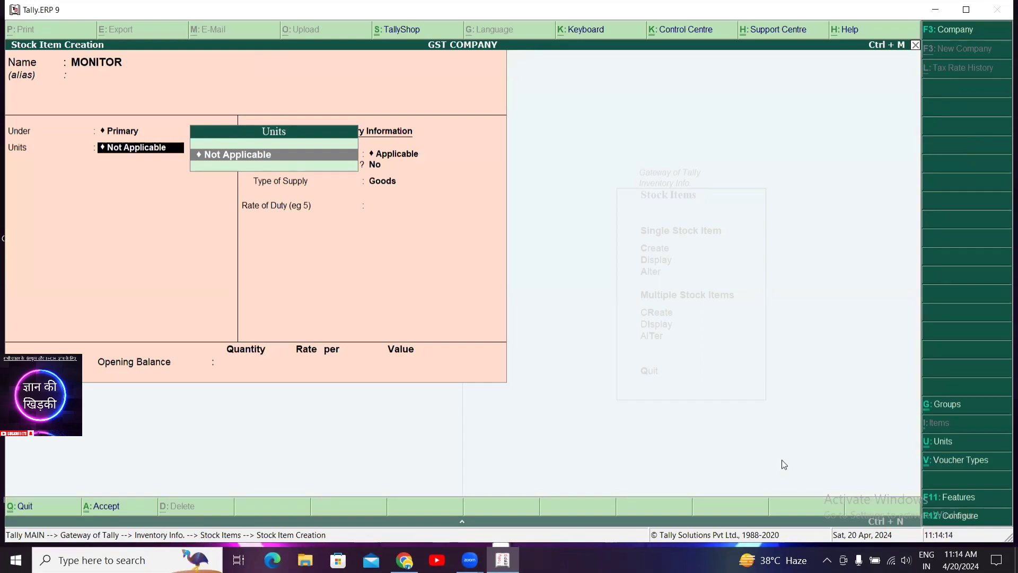
- Create the simple unit PCS for MONITOR with formal name PIECE, quantity code PCS-PIECES and 0 decimal places
key("alt+c")
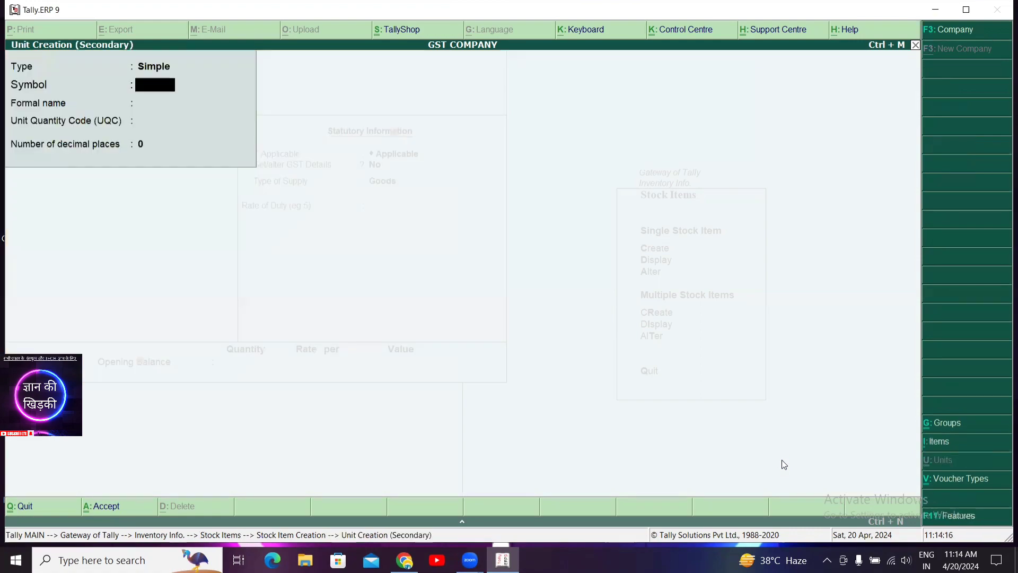
type("PCS")
key("Return")
type("PIECE")
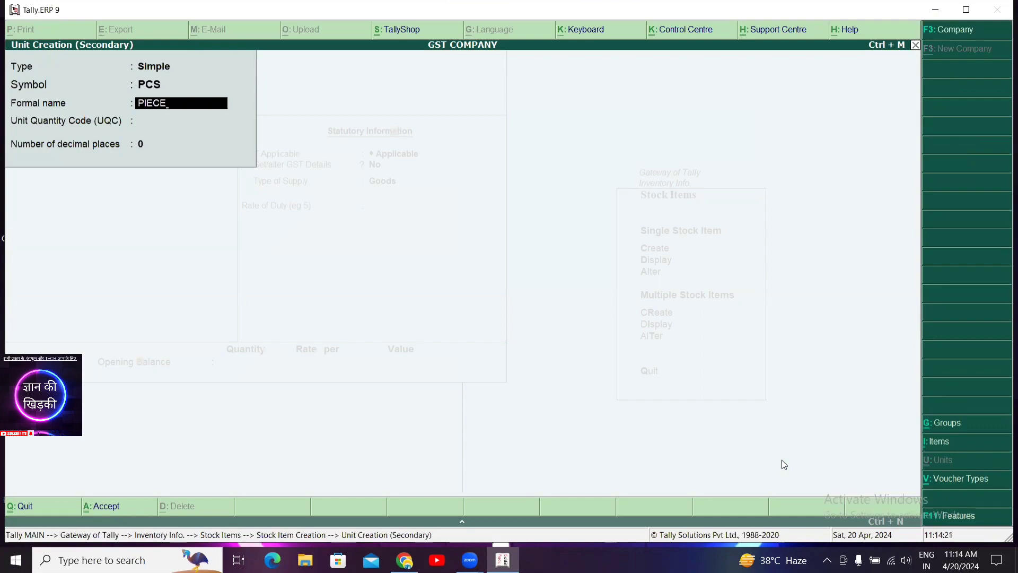
key("Return")
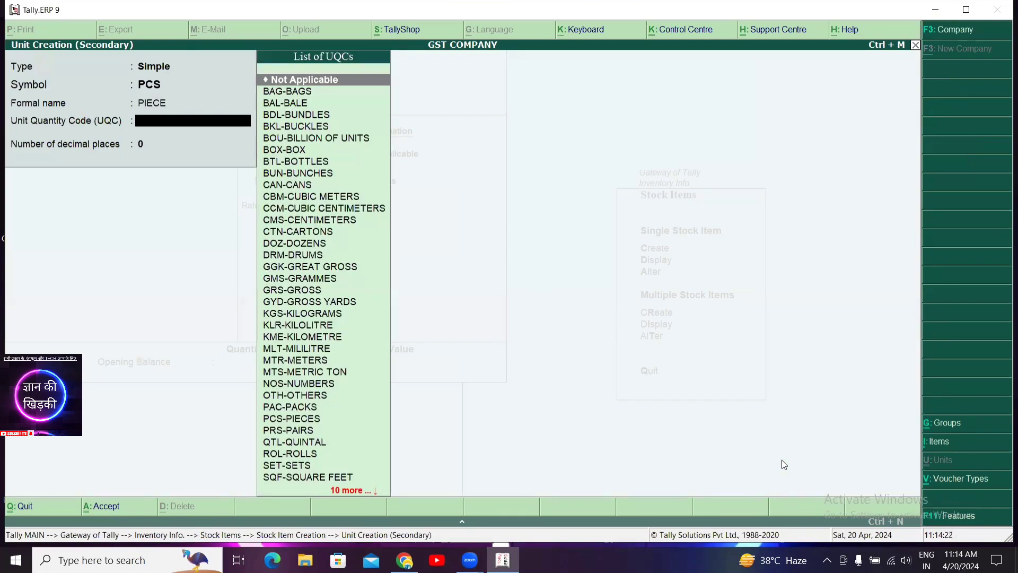
key("Down")
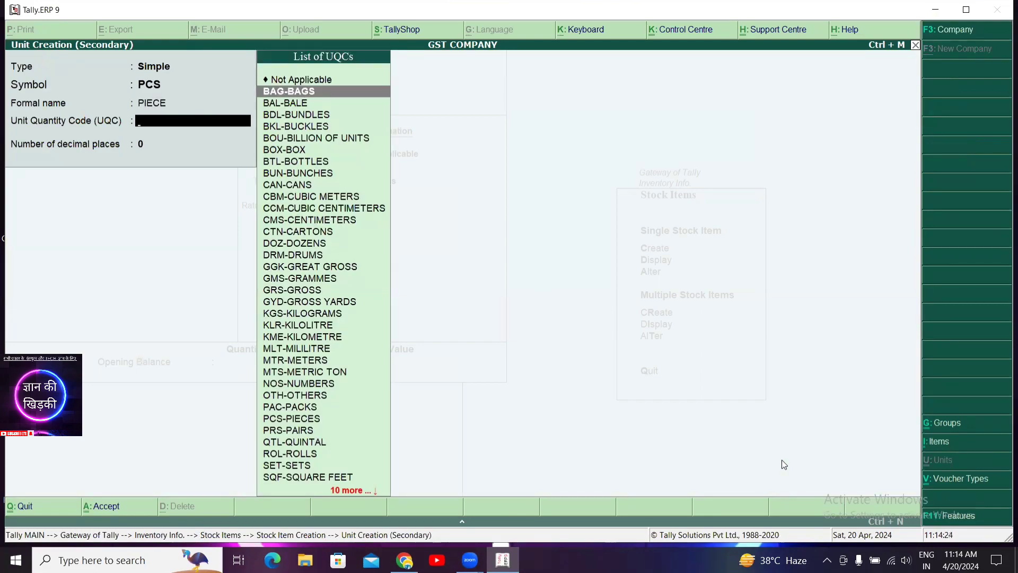
key("Down")
key("Down")
key("Down")
key("Down")
key("Down")
key("Down")
key("Down")
key("Down")
key("Down")
key("Down")
key("Down")
key("Down")
key("Down")
key("Down")
key("Down")
key("Down")
key("Down")
key("Down")
key("Down")
key("Down")
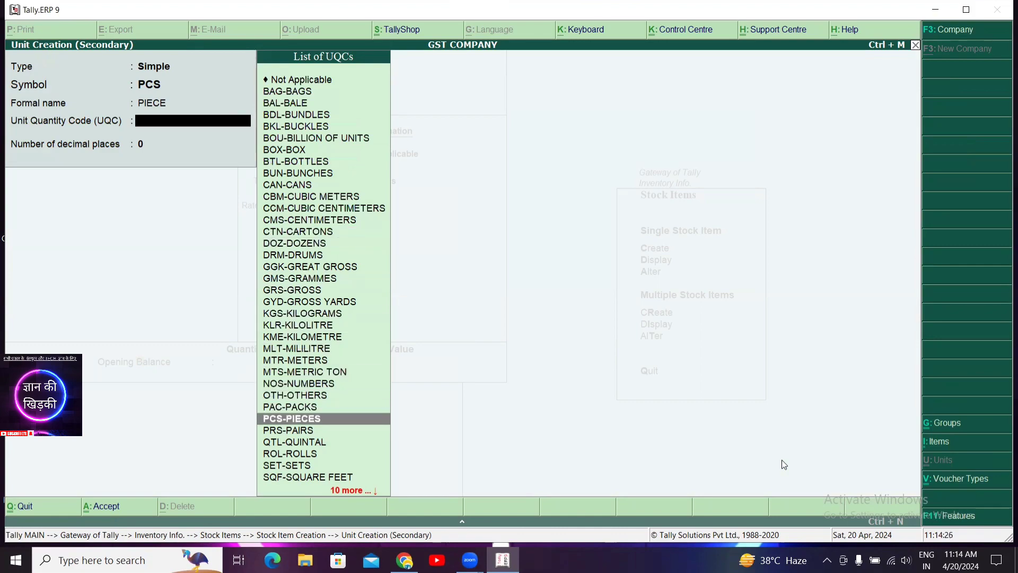
key("Return")
key("Return")
key("Return")
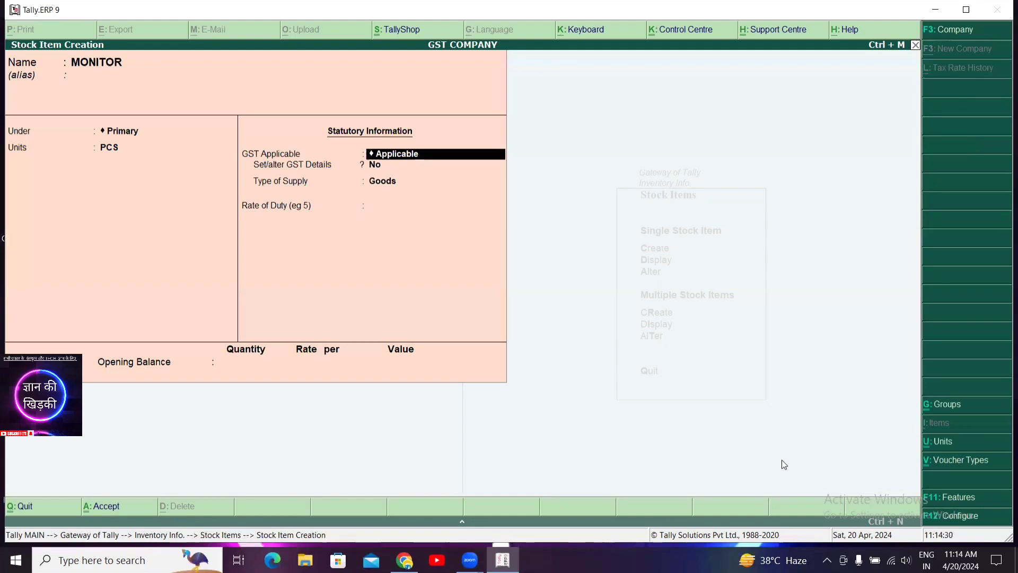
- Keep GST applicable for MONITOR and set its GST details to On Value, Taxable, with 18% integrated tax
key("Return")
type("y")
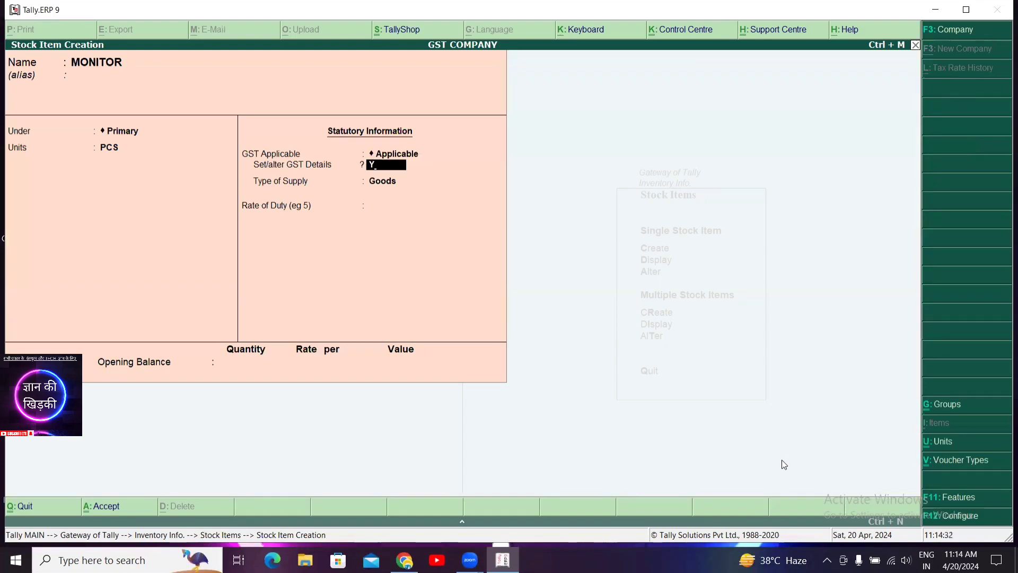
key("Return")
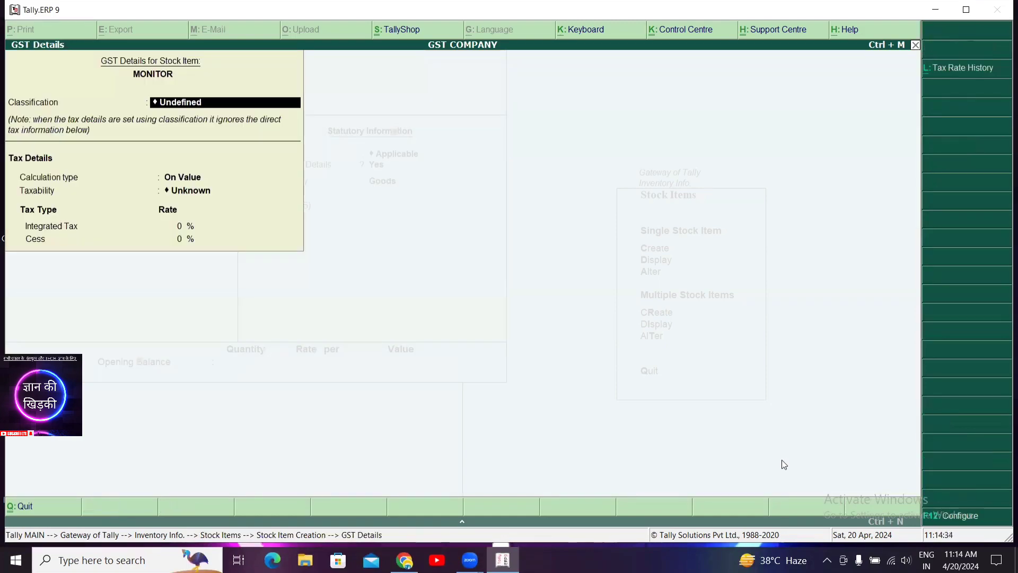
key("Return")
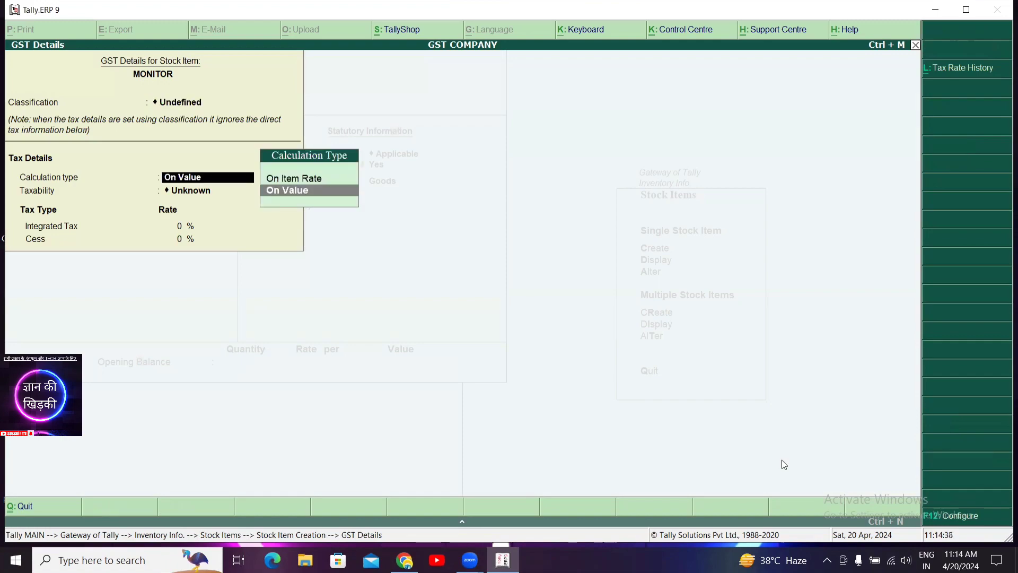
key("Return")
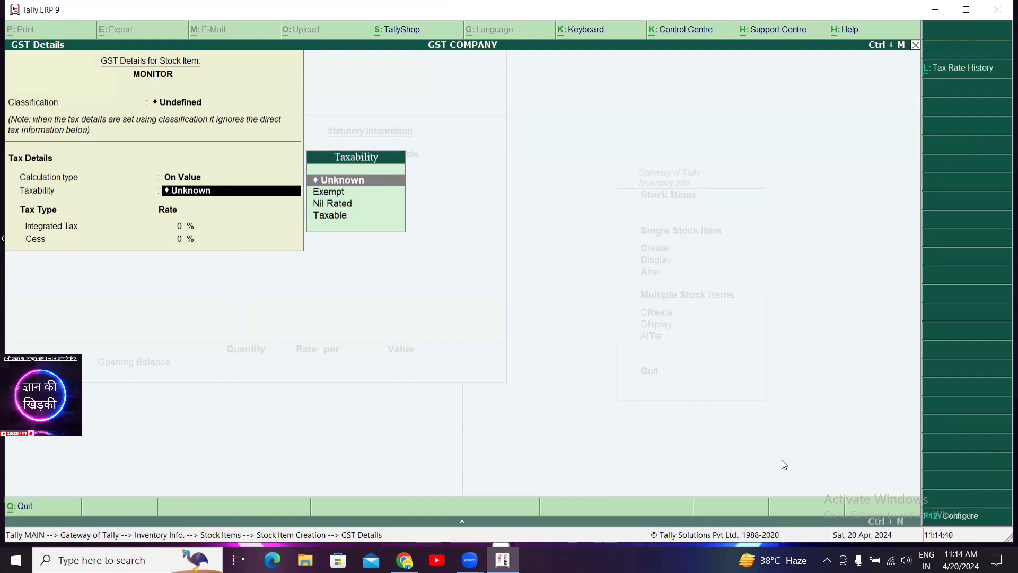
key("Down")
key("Down")
key("Down")
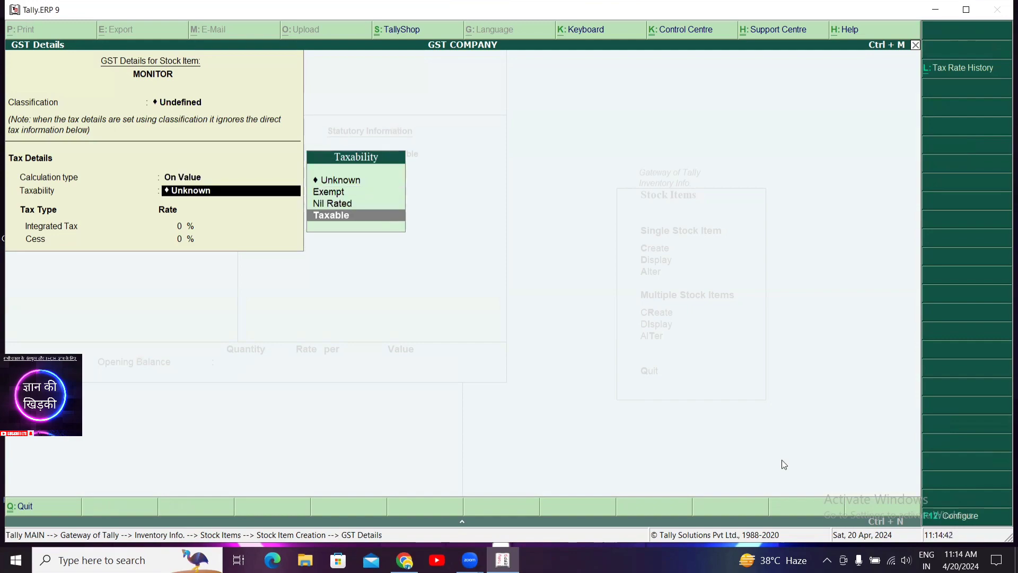
key("Return")
type("18")
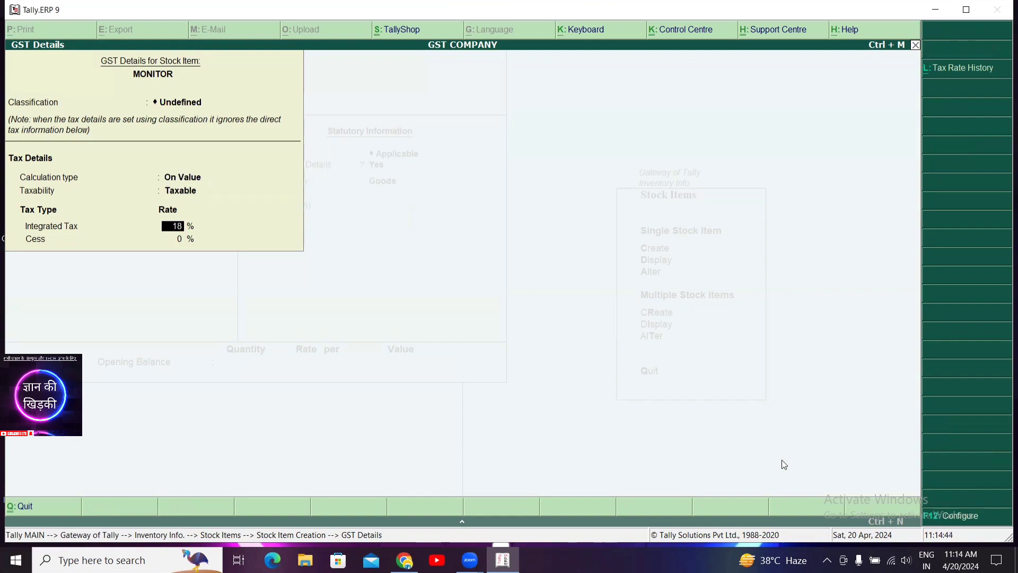
key("Return")
key("Return")
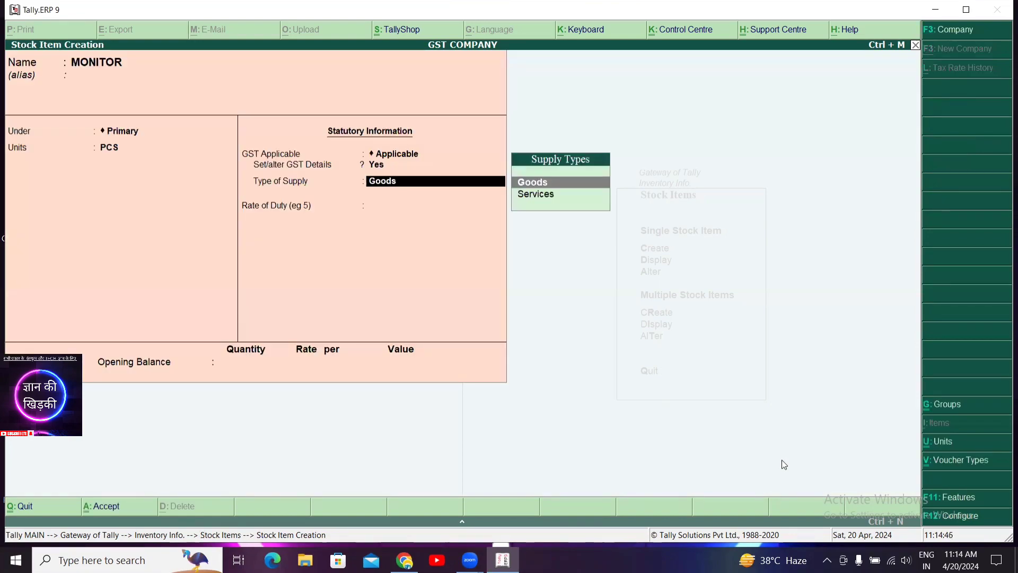
- Keep MONITOR's type of supply as Goods and save the stock item
key("Return")
key("Return")
key("Return")
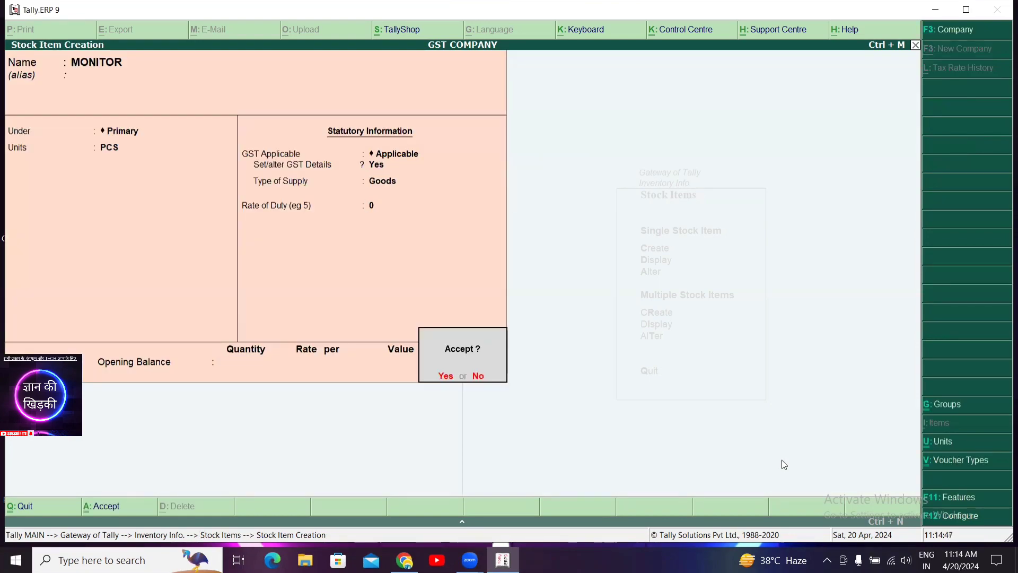
key("Return")
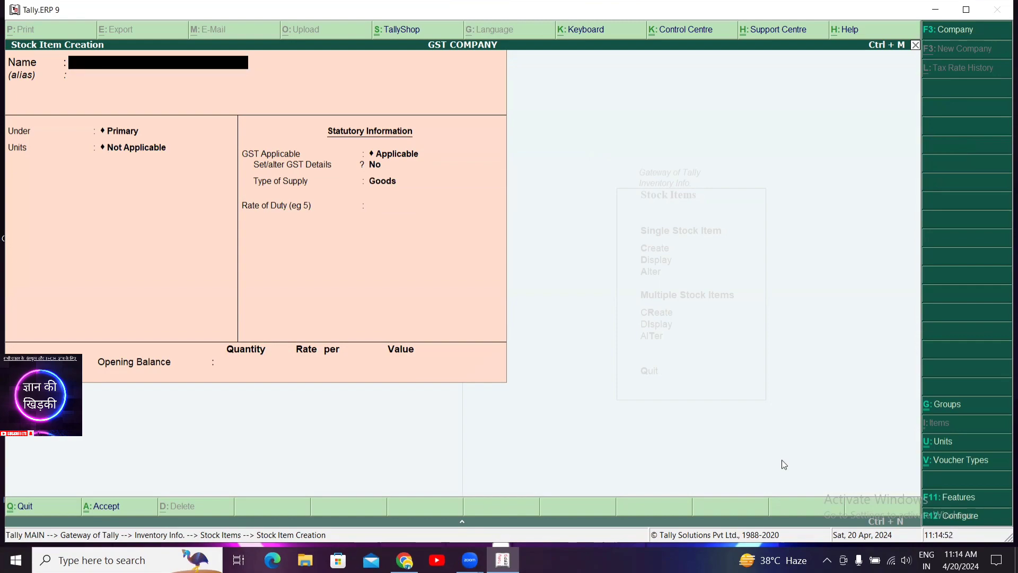
- Start a second stock item named KEYBOARD under Primary with PCS as its unit
type("KEYBOAR")
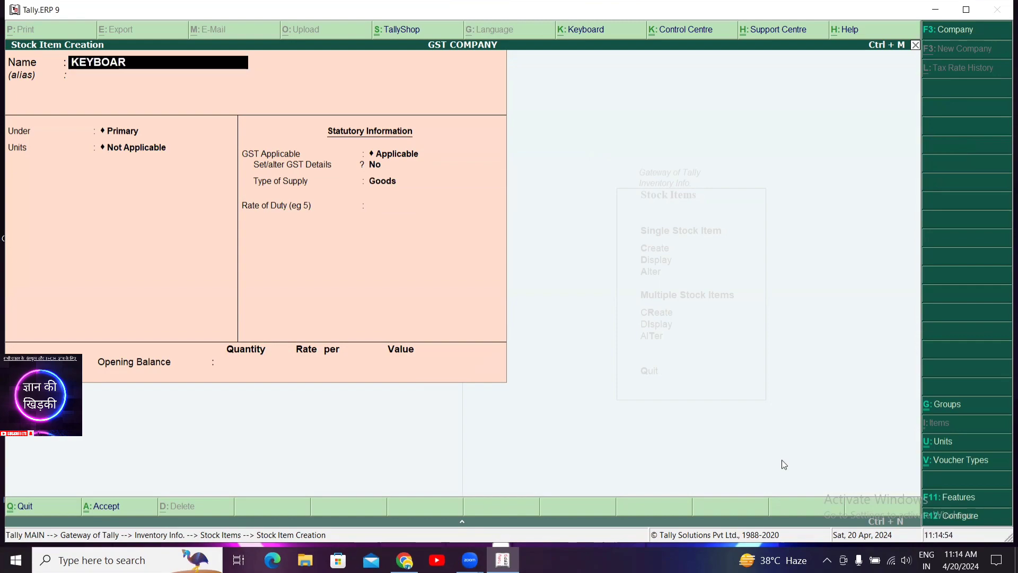
type("D")
key("Return")
key("Return")
key("Return")
key("Down")
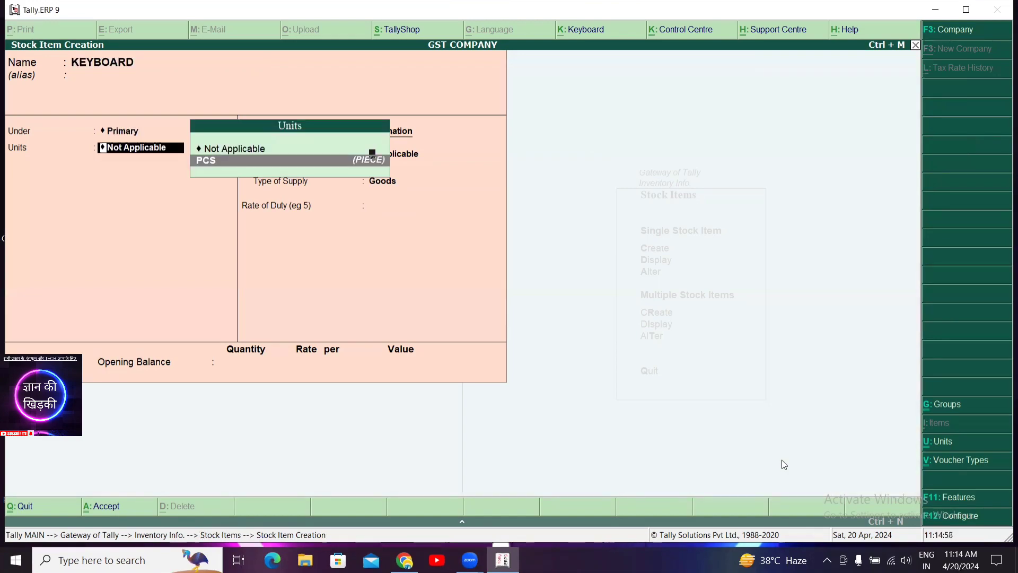
key("Return")
- Set KEYBOARD's GST details to On Value, Taxable, with 18% integrated tax, and save it as Goods
key("Return")
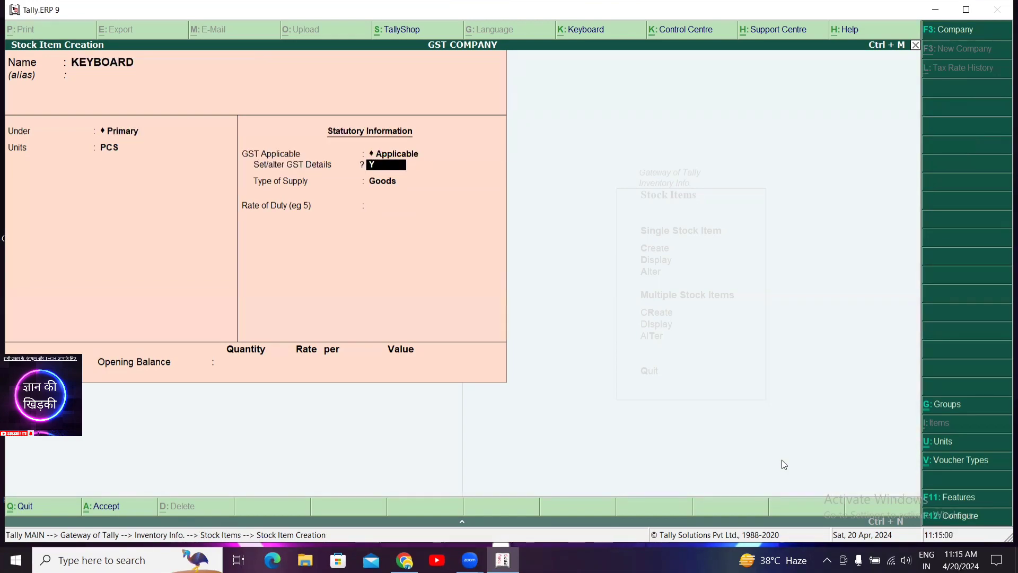
key("y")
key("Return")
key("Return")
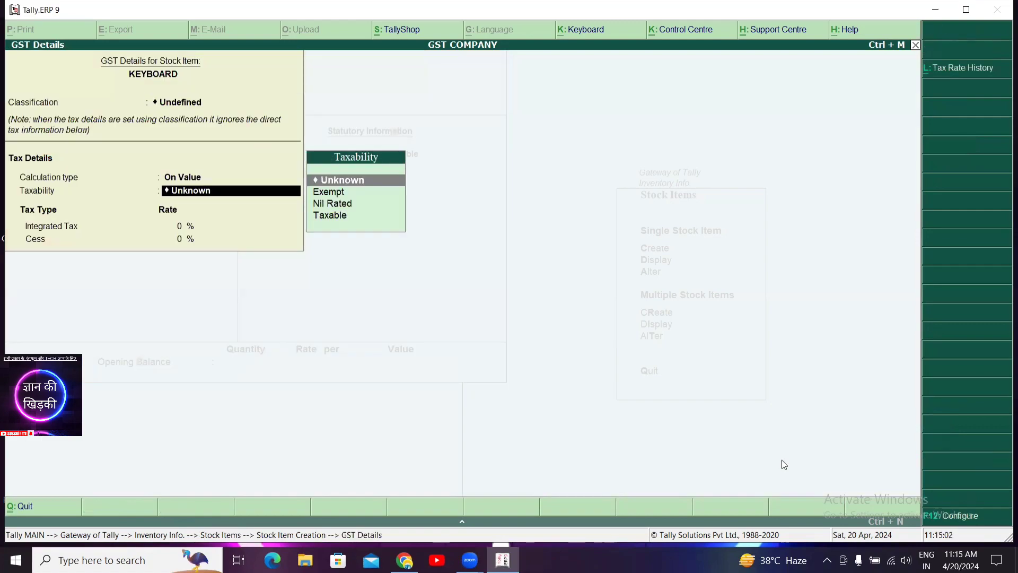
key("Down")
key("Down")
key("Down")
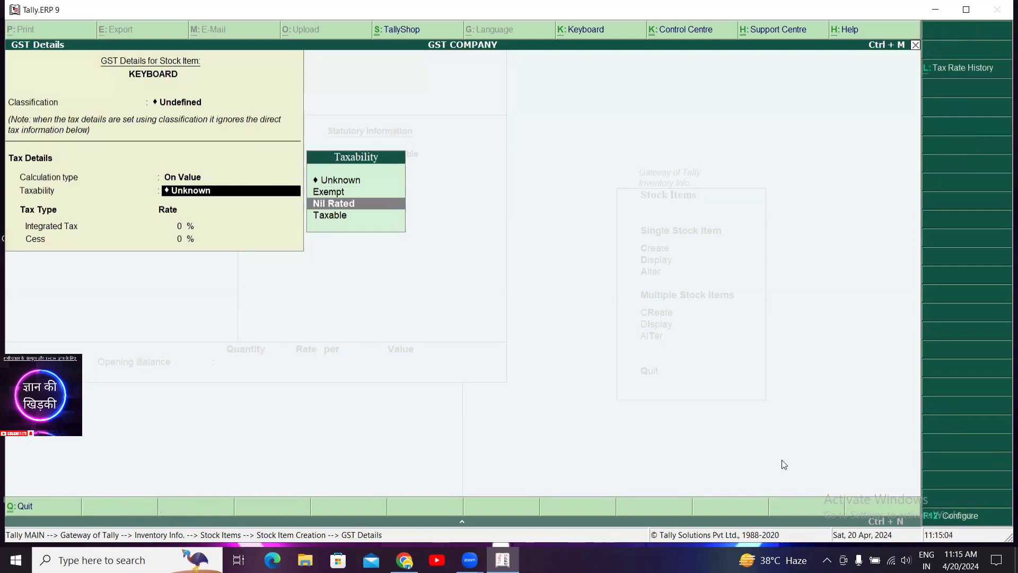
key("Return")
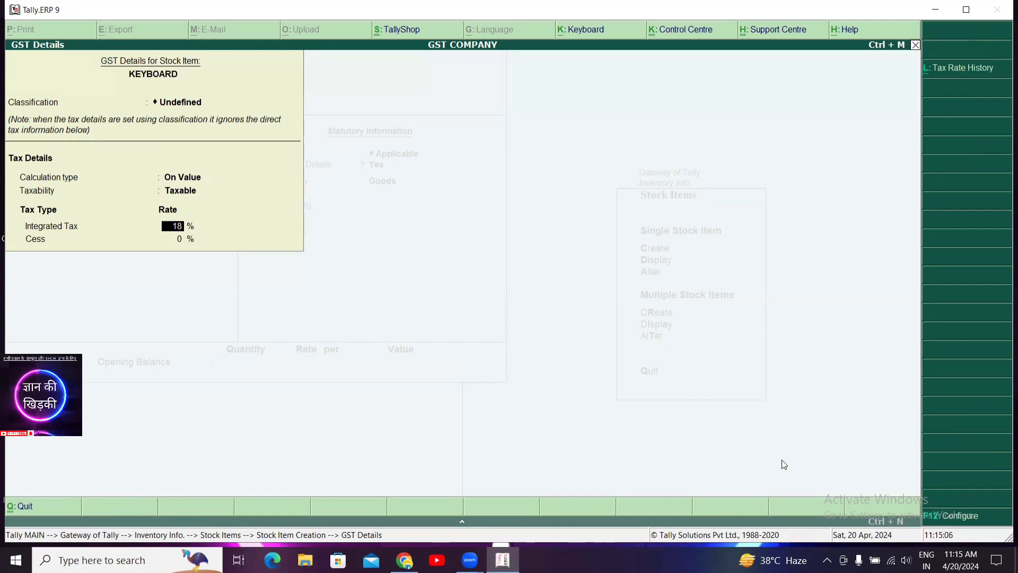
key("Return")
key("Return")
key("Return")
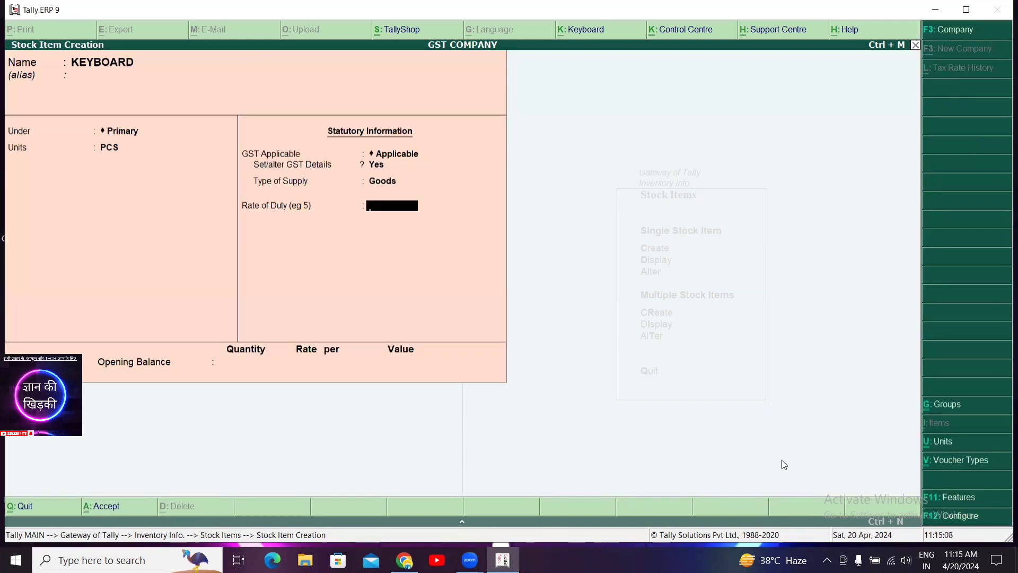
key("ctrl+a")
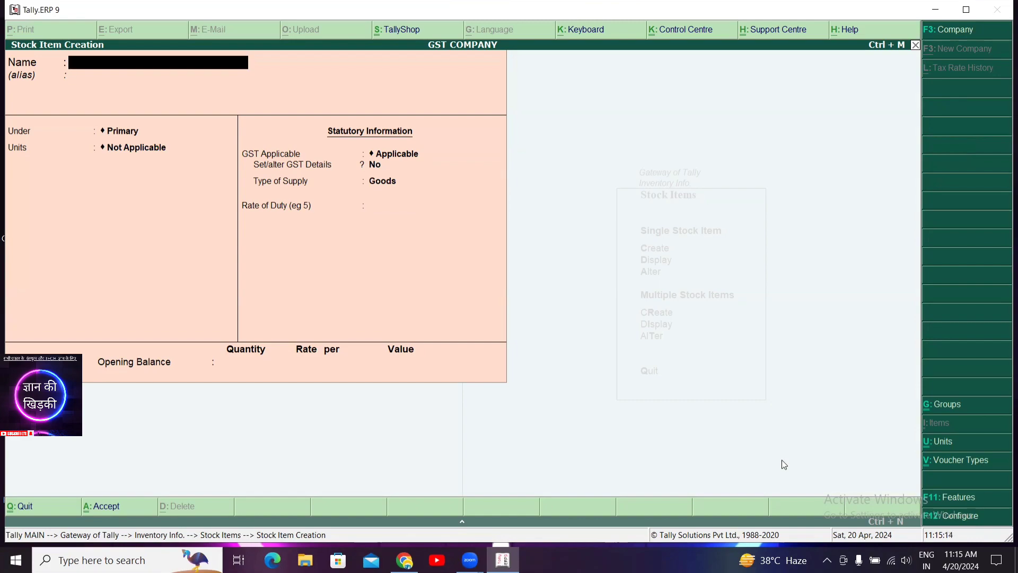
- Leave stock item creation and return to the Gateway of Tally
key("Escape")
key("Return")
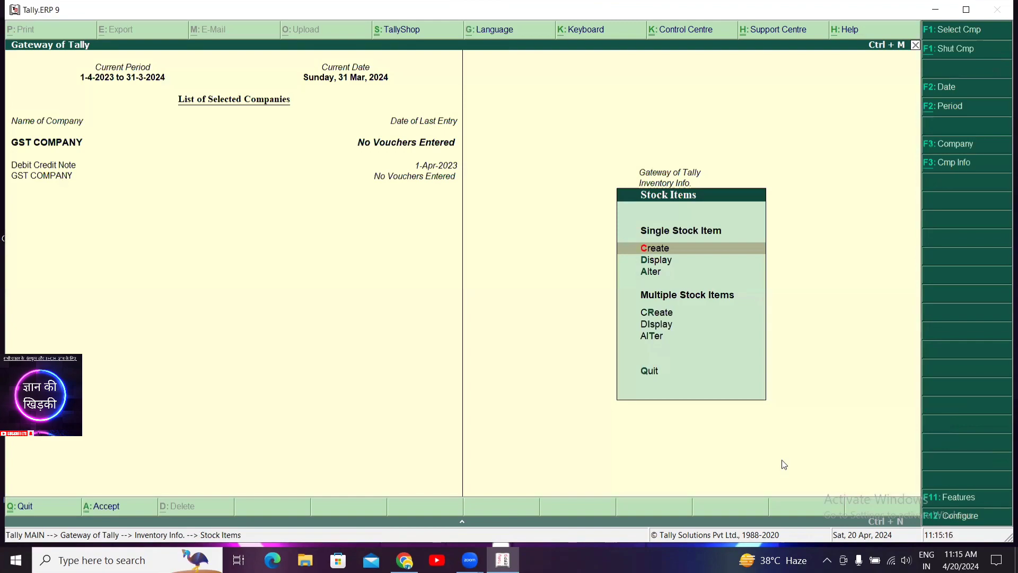
key("Escape")
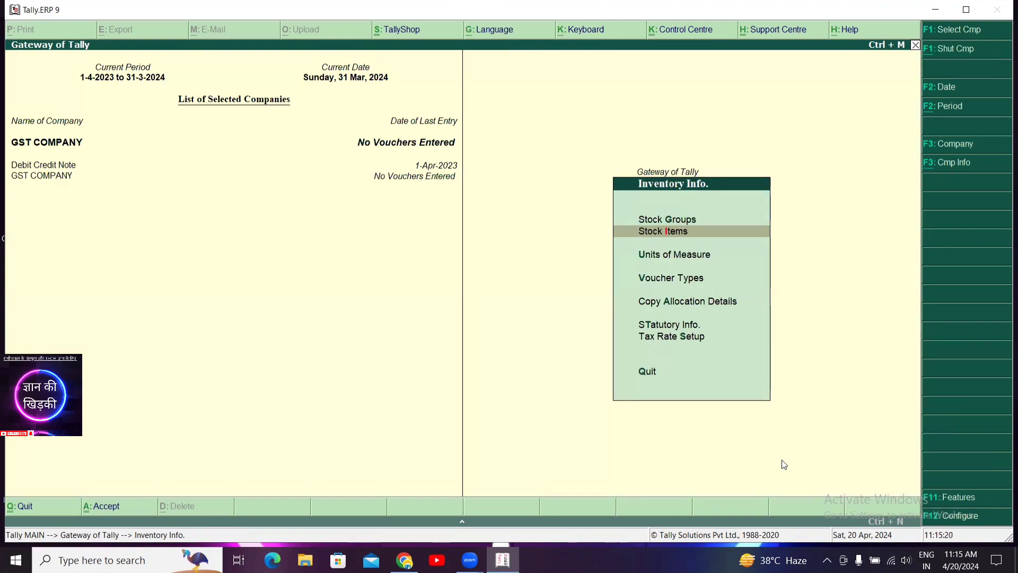
key("Escape")
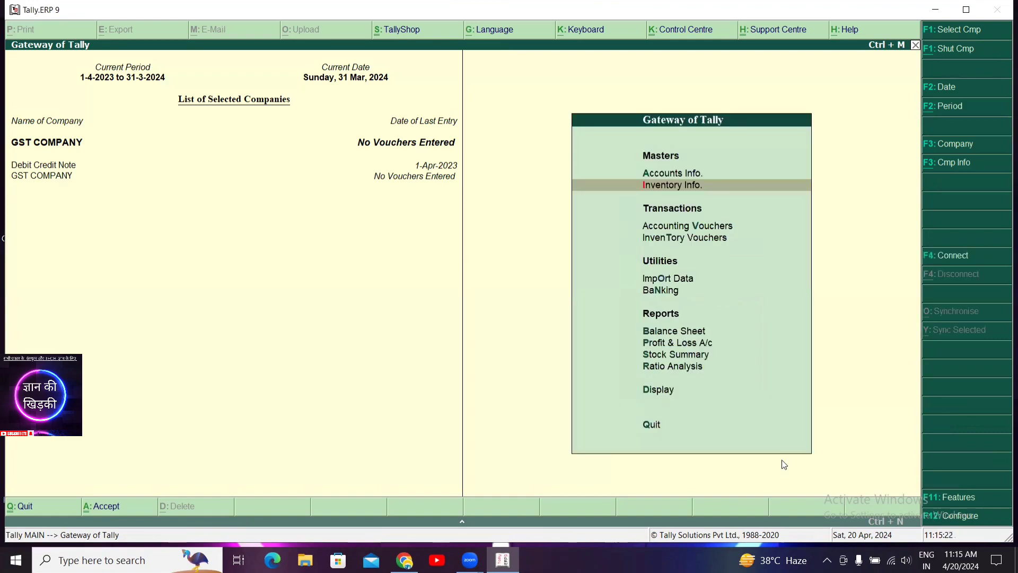
- Start a new purchase voucher, leaving the supplier invoice number and date blank
key("Down")
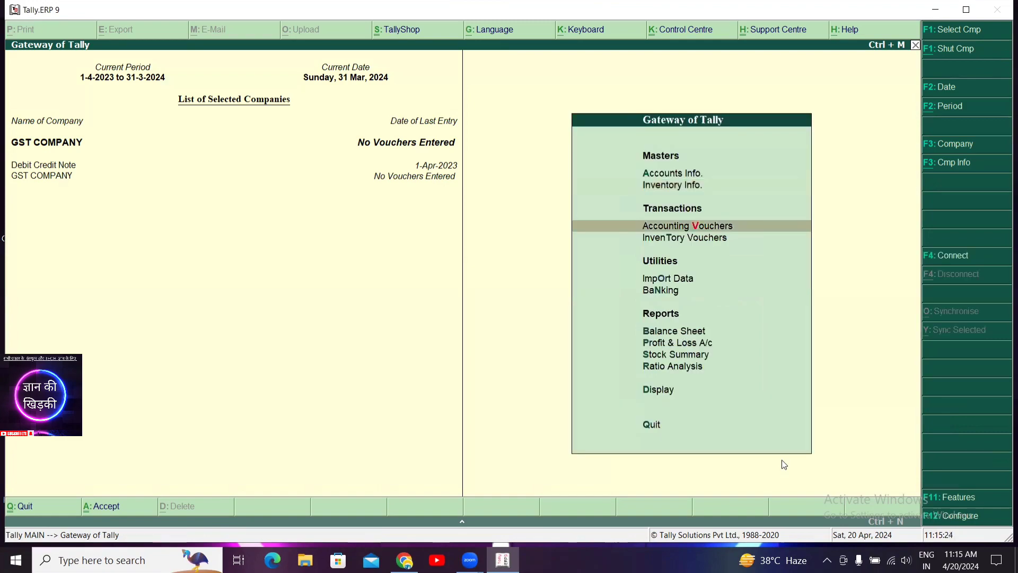
key("Return")
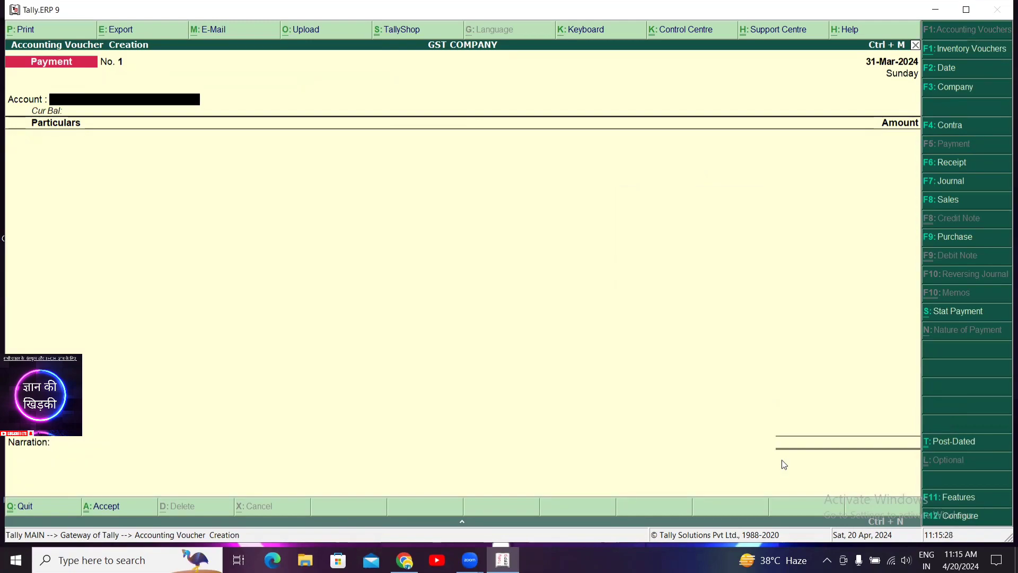
key("F9")
key("Return")
key("Return")
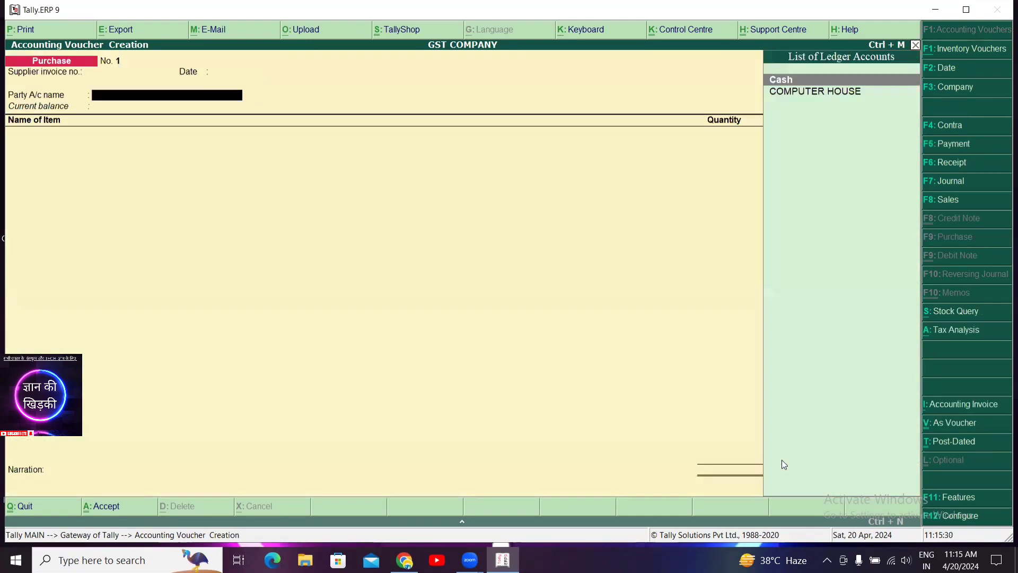
- Choose COMPUTER HOUSE as the voucher's party and fill in the supplier's address, leaving the other references blank and the state as Jharkhand
key("Down")
key("Return")
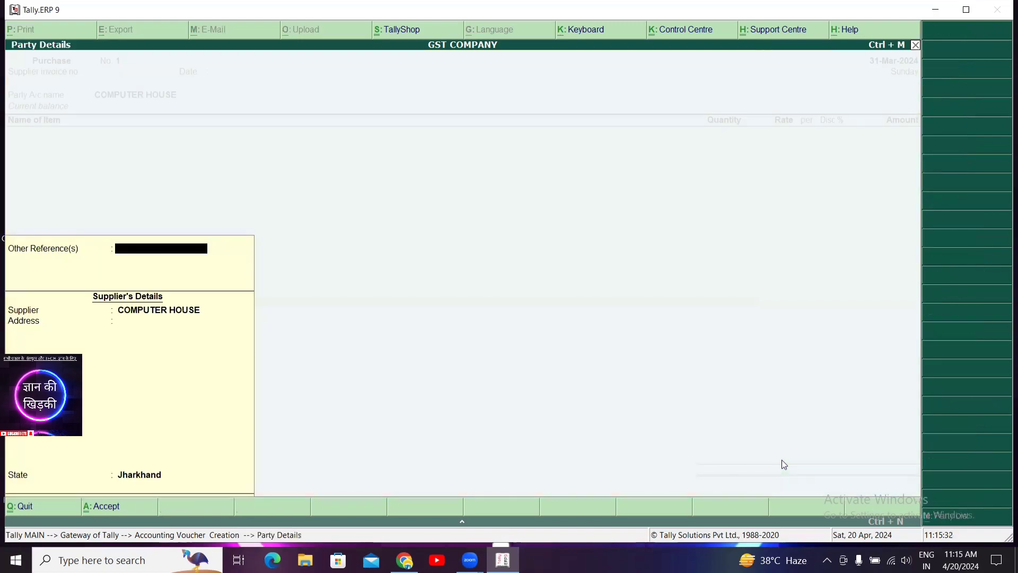
key("Return")
key("Return")
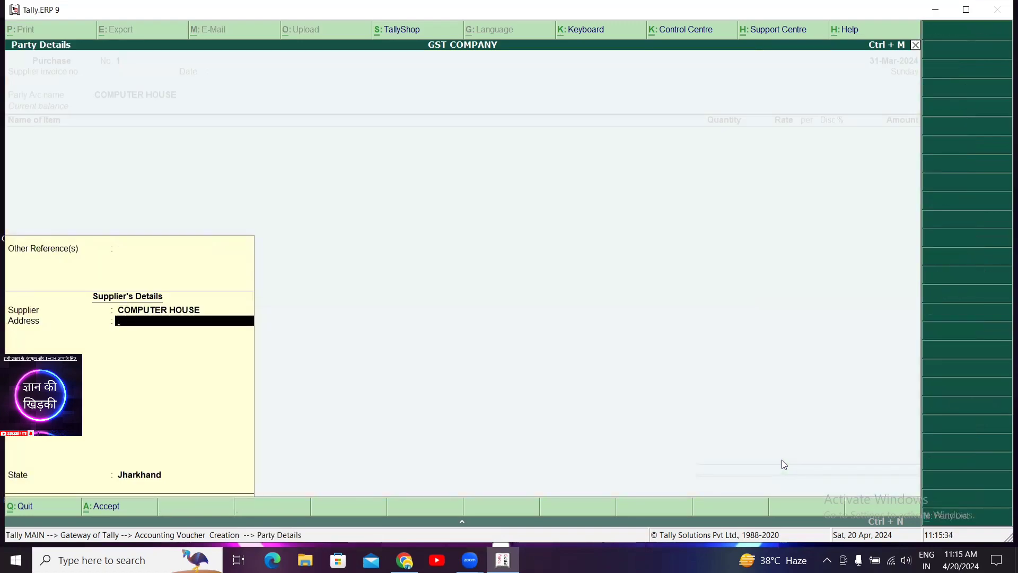
type("BELA BAGAN")
key("Return")
key("Return")
key("Return")
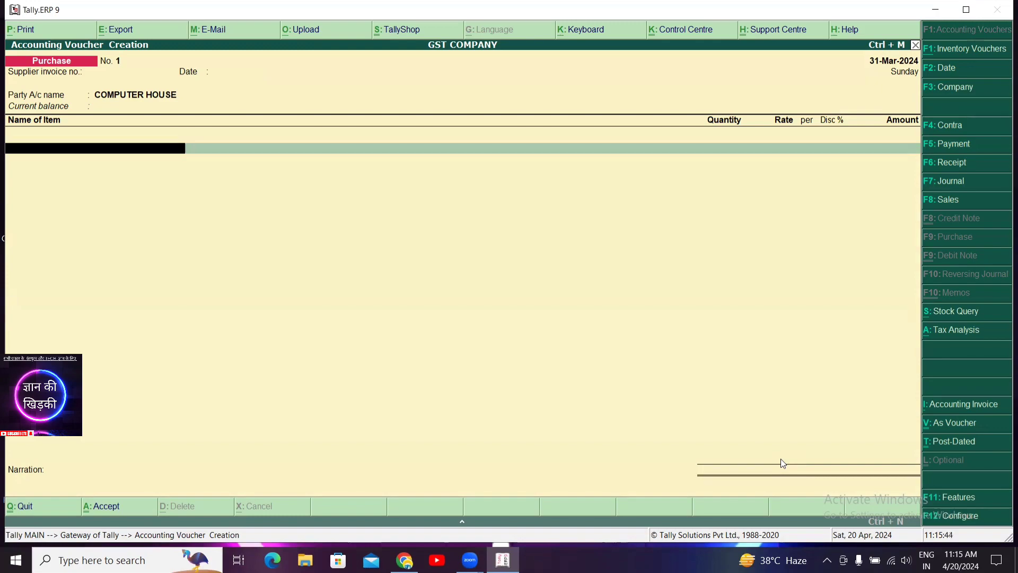
- Enter MONITOR as an item, 10 PCS at a rate of 25,000, and allocate its amount to PURCHASE GOODS 18%
type("M")
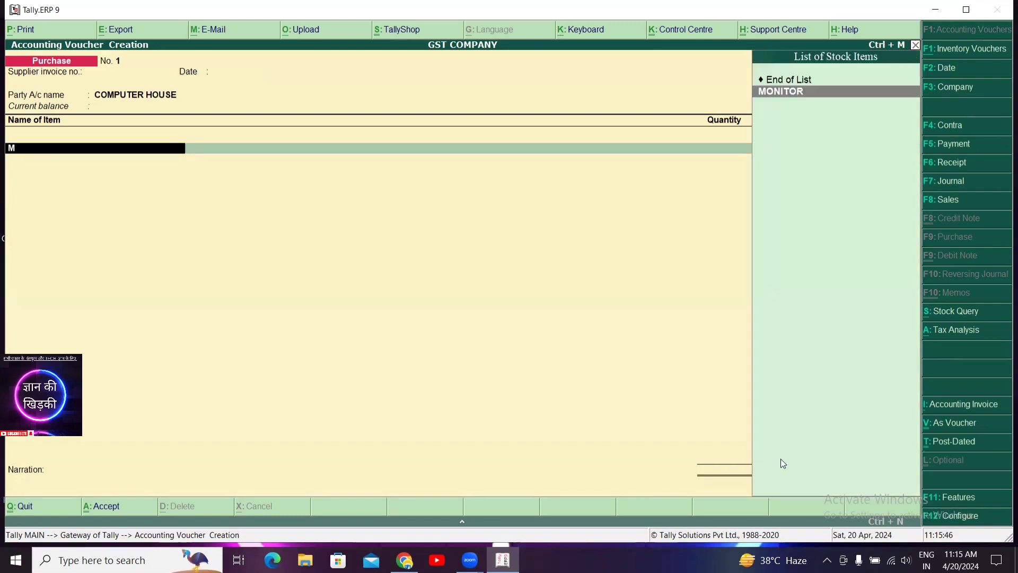
key("Return")
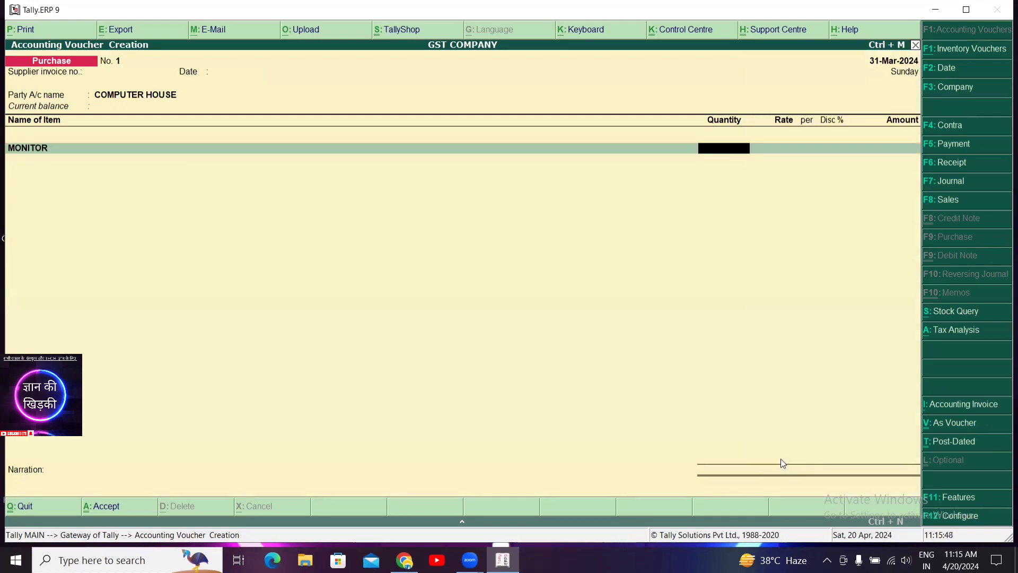
type("10")
key("Return")
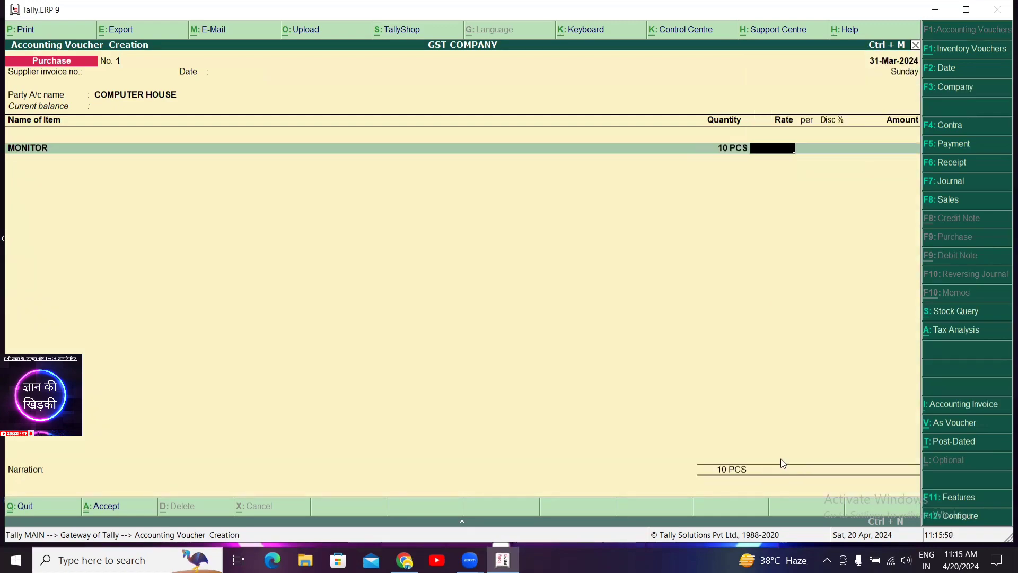
type("25,000")
key("Return")
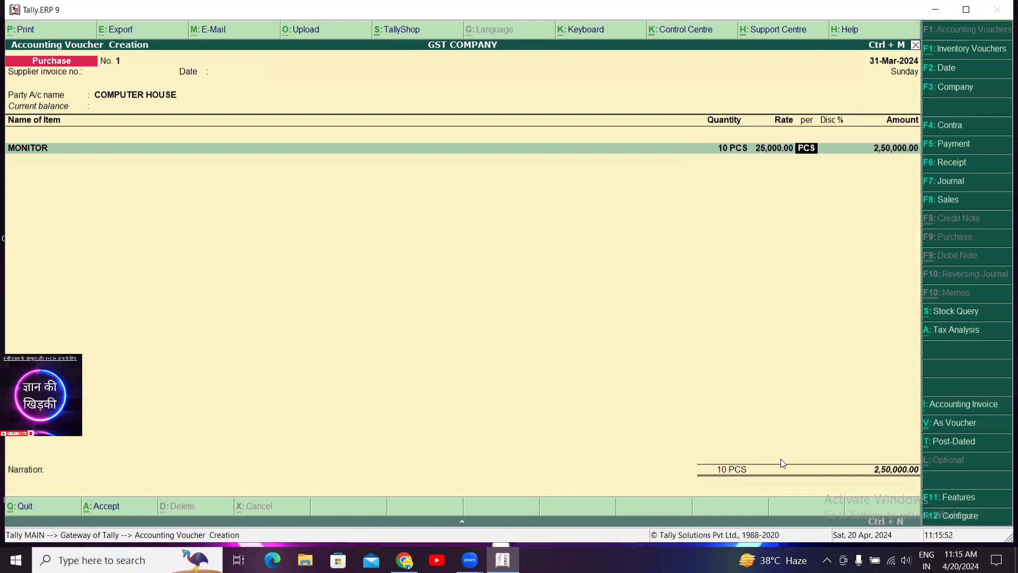
key("Return")
key("Return")
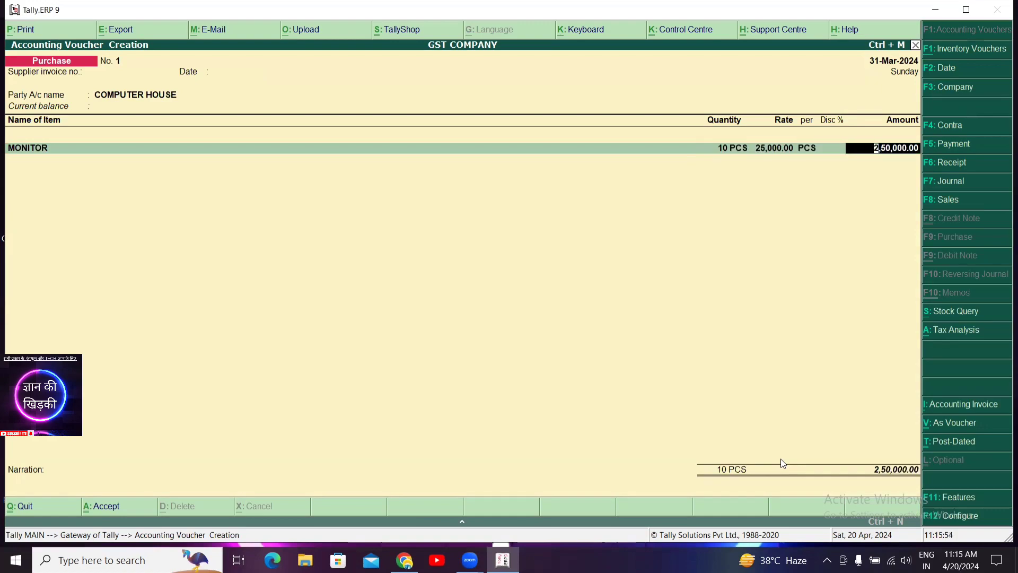
key("Return")
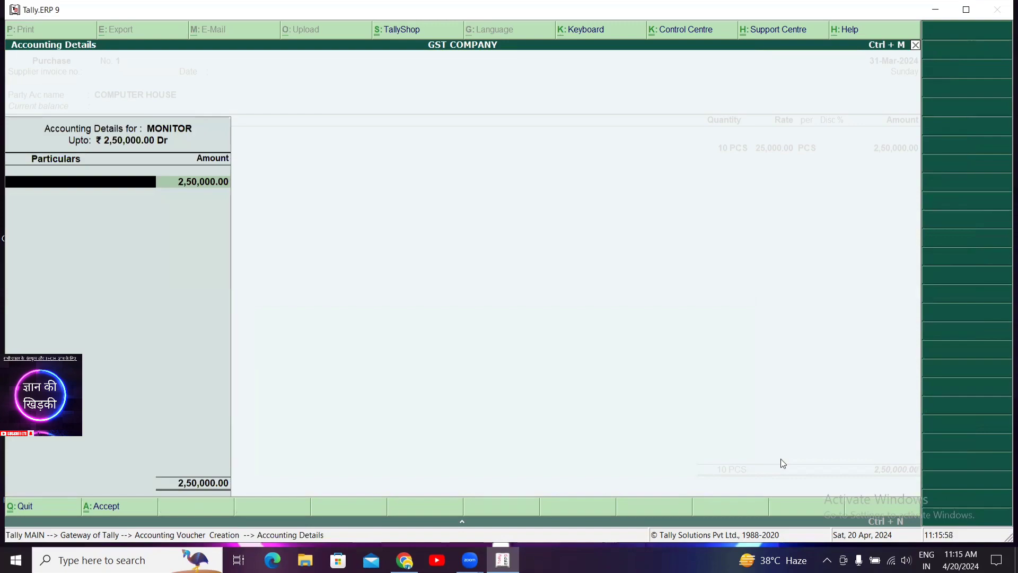
type("P")
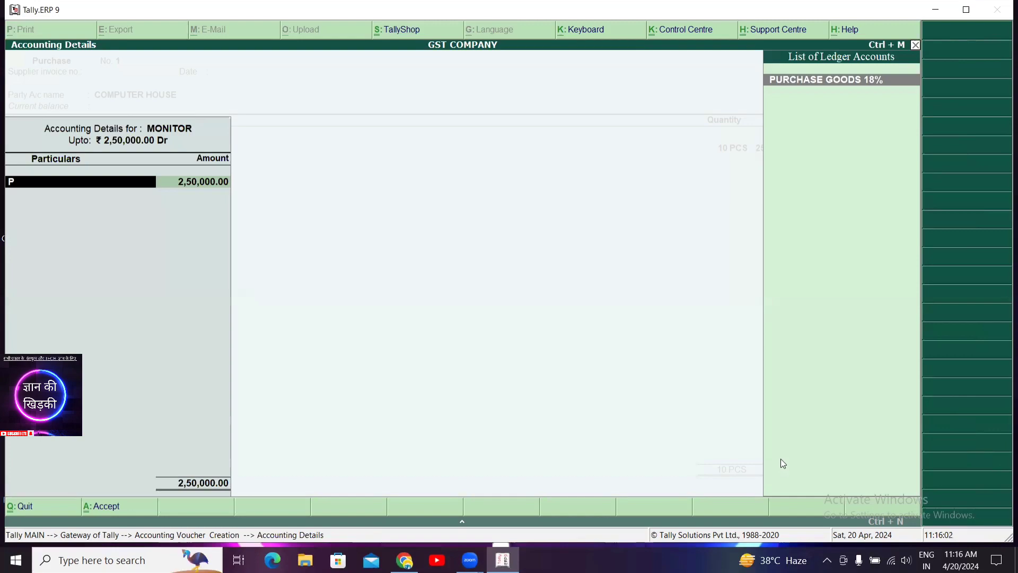
key("Return")
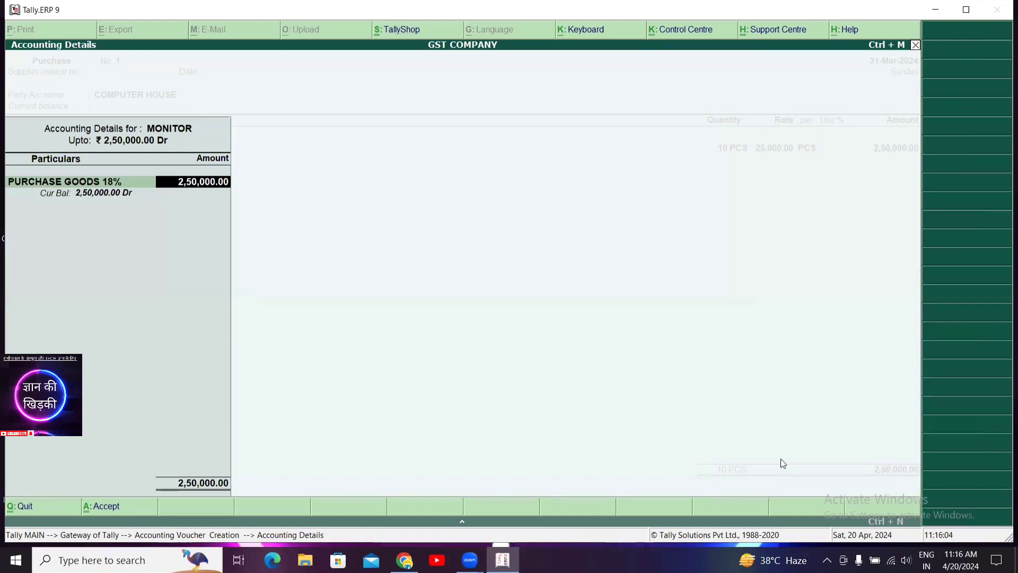
key("Return")
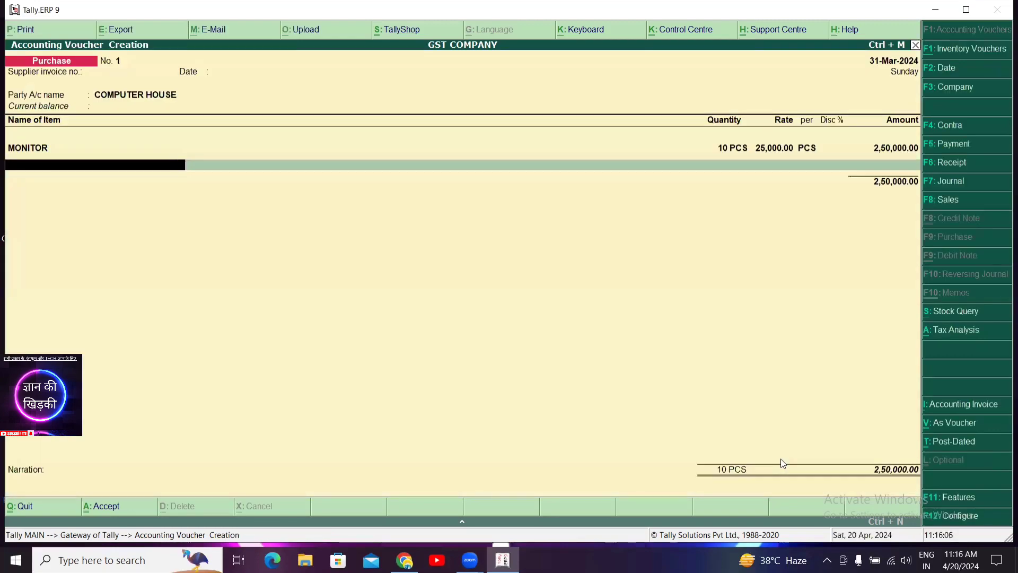
- Enter KEYBOARD as the second item, 25 PCS at a rate of 250, and allocate its amount to PURCHASE GOODS 18%
type("K")
key("Return")
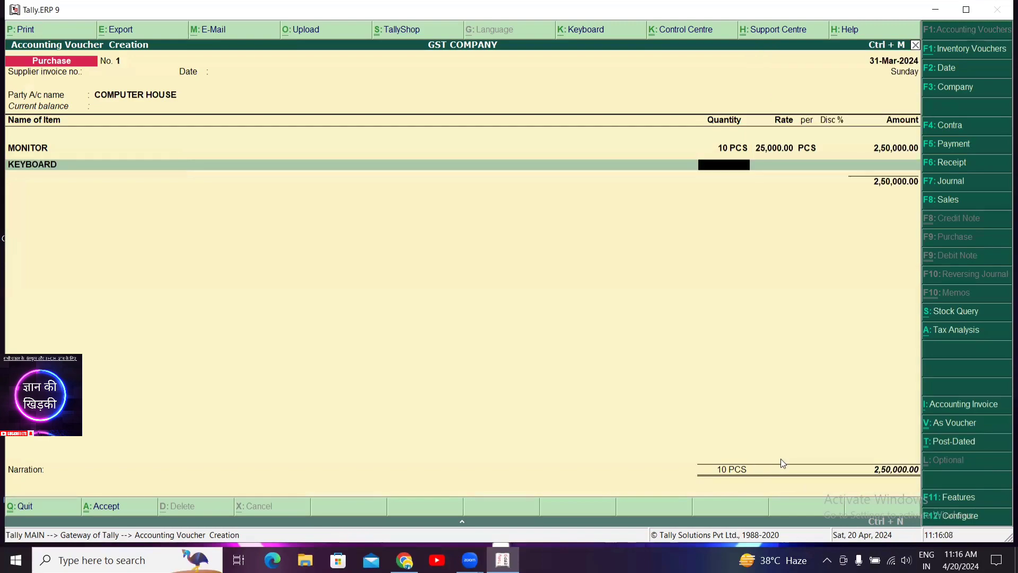
type("25")
key("Return")
type("250")
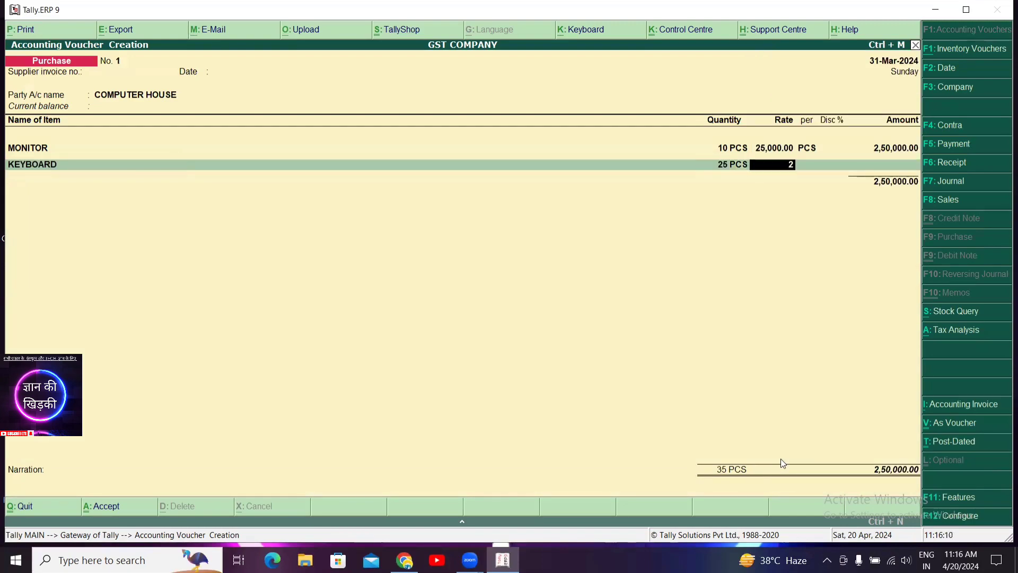
key("Return")
key("Return")
key("Return")
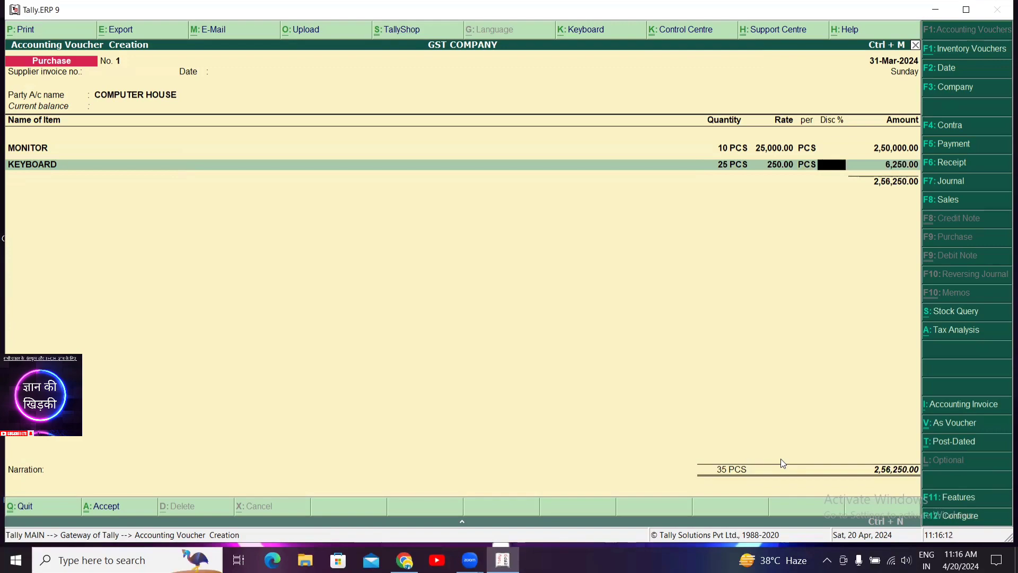
key("Return")
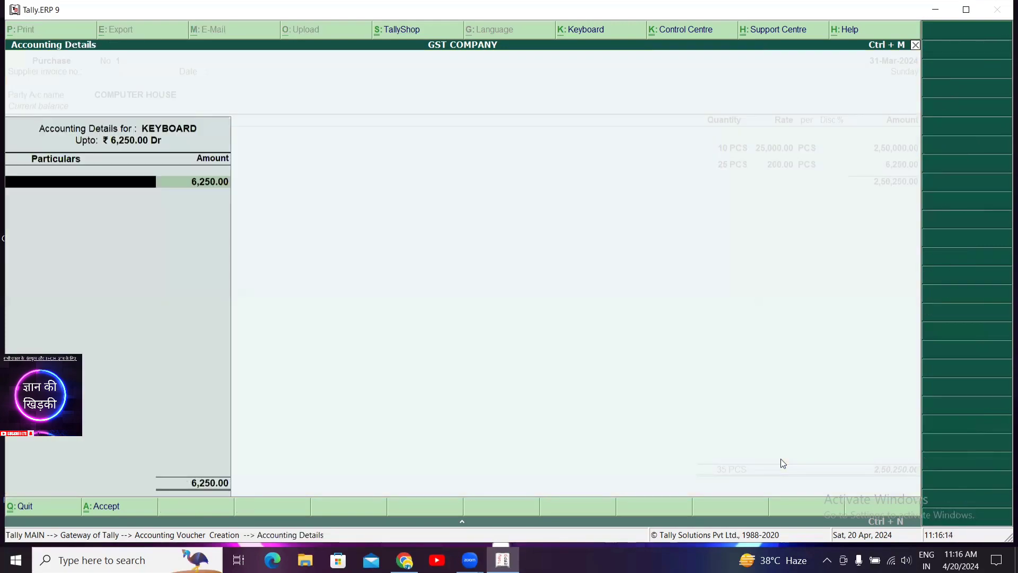
type("P")
key("Return")
key("Return")
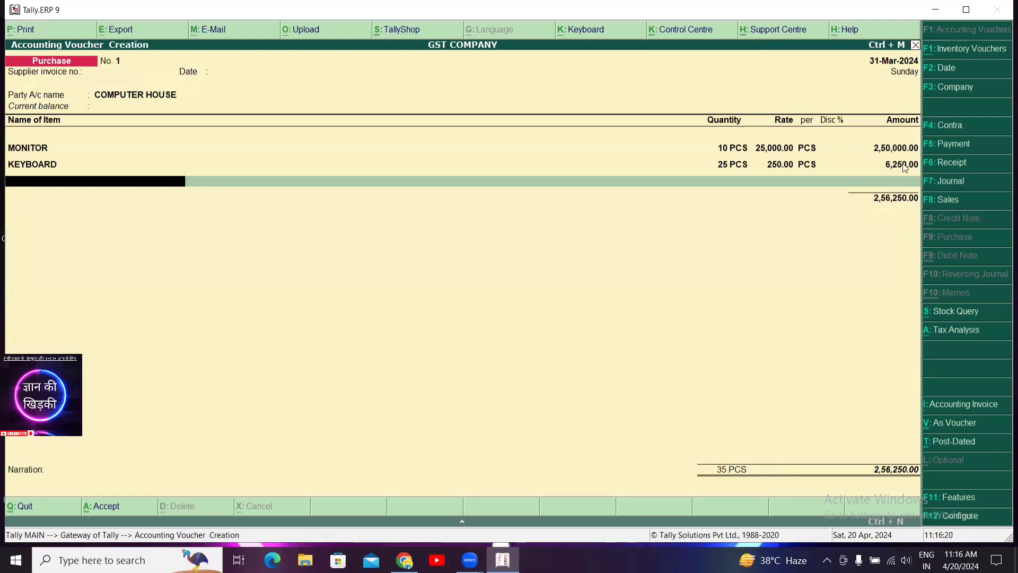
- End the item list and add the CGST 9% ledger to the purchase voucher
key("Return")
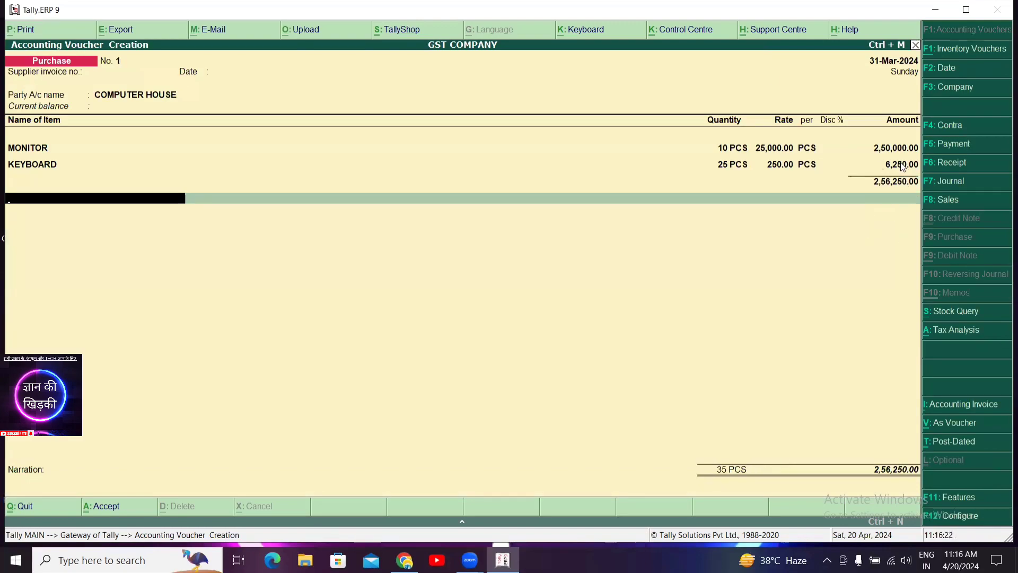
type("C")
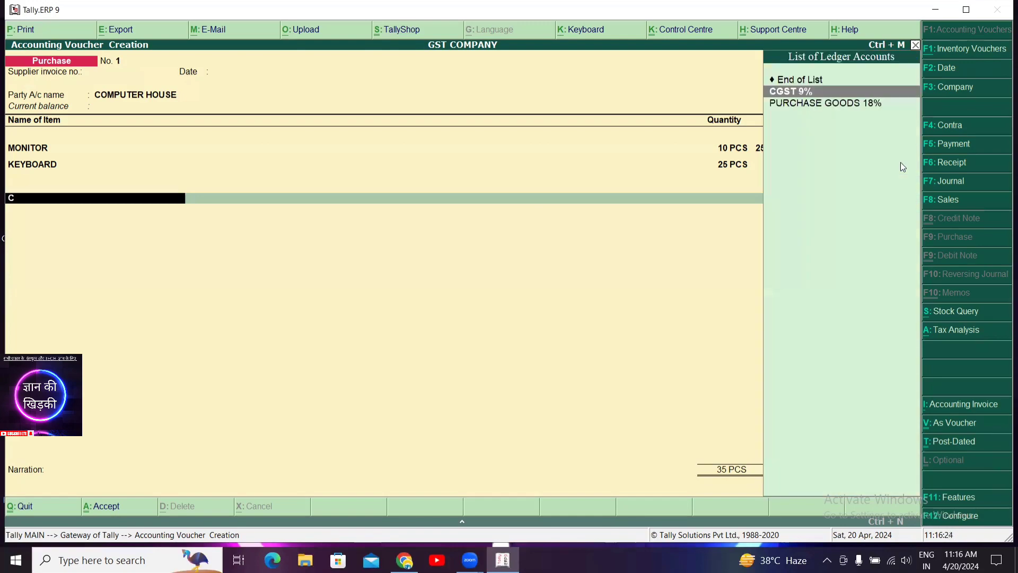
key("Return")
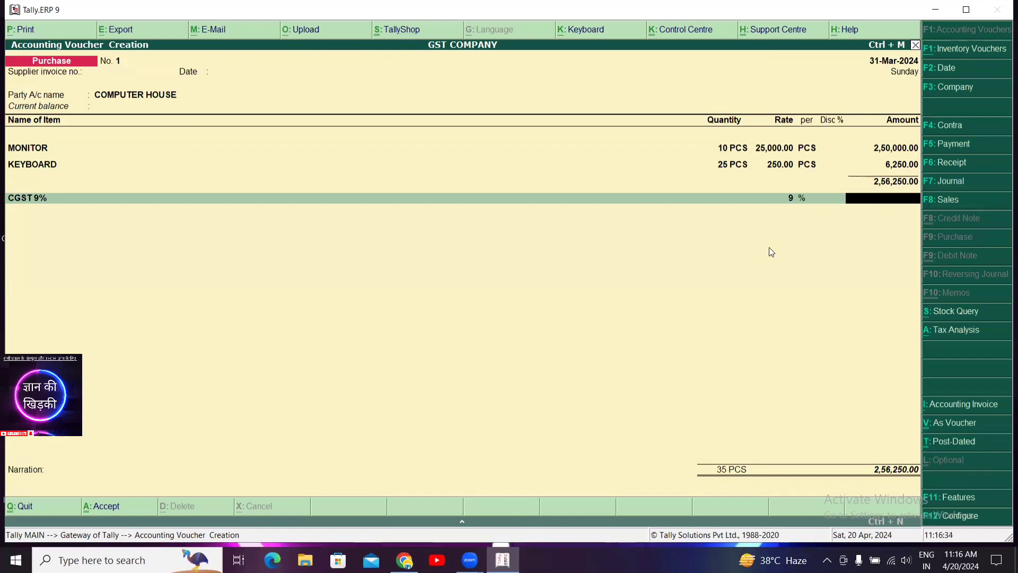
left_click(441, 20)
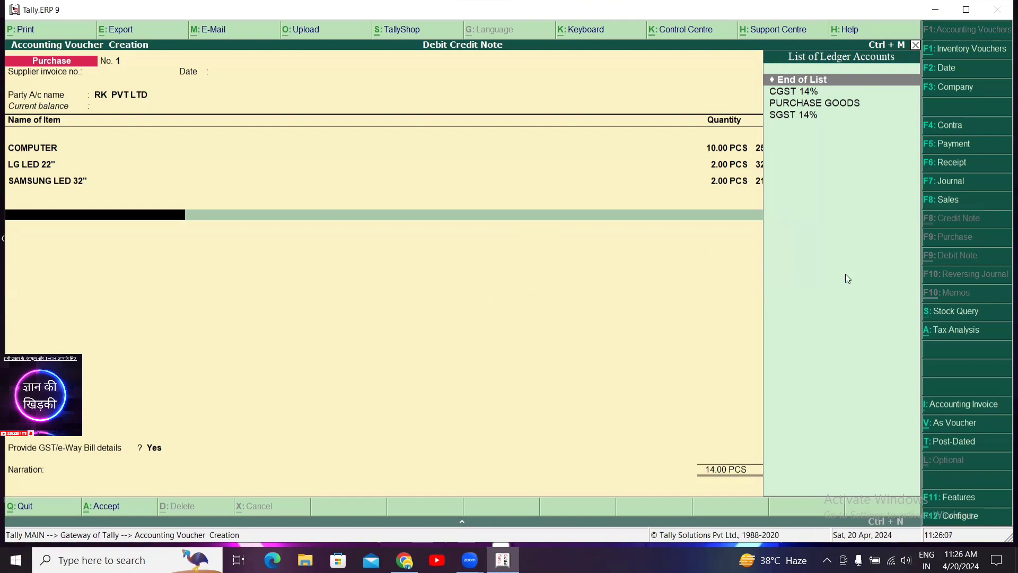
- Add the CGST 14% and SGST 14% tax ledgers to the RK PVT LTD purchase voucher in the Debit Credit Note company
left_click(795, 93)
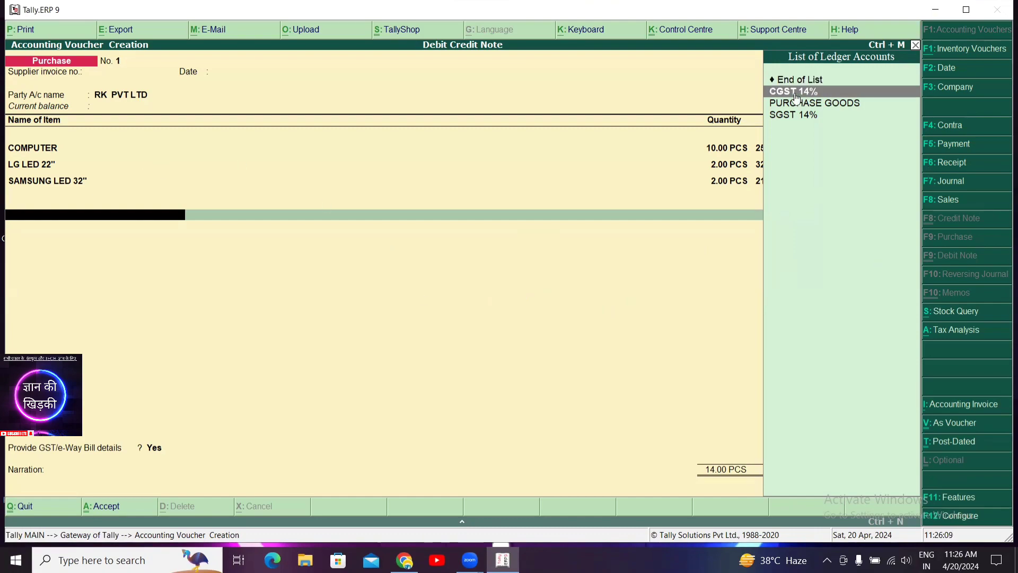
key("Return")
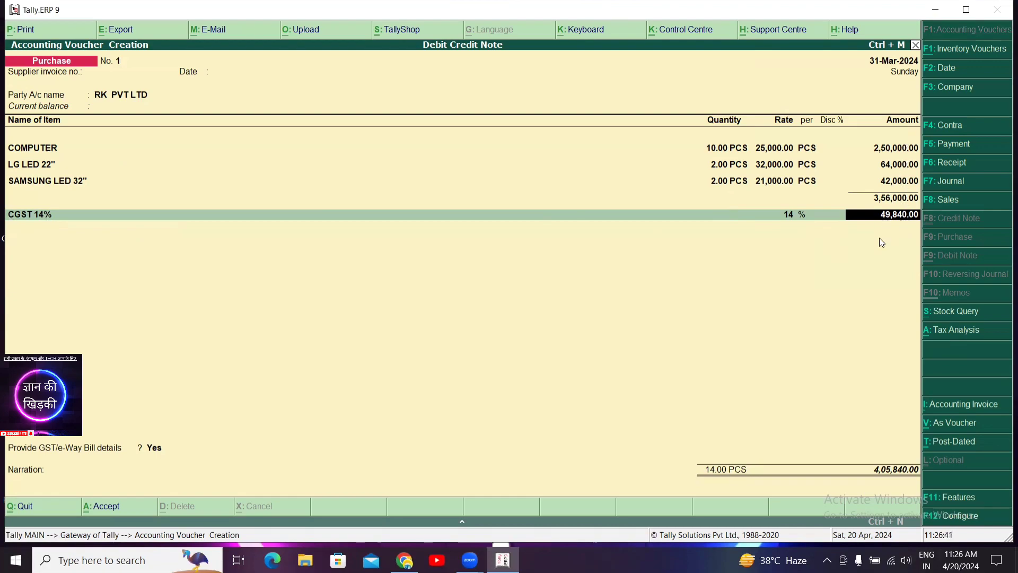
key("Return")
type("s")
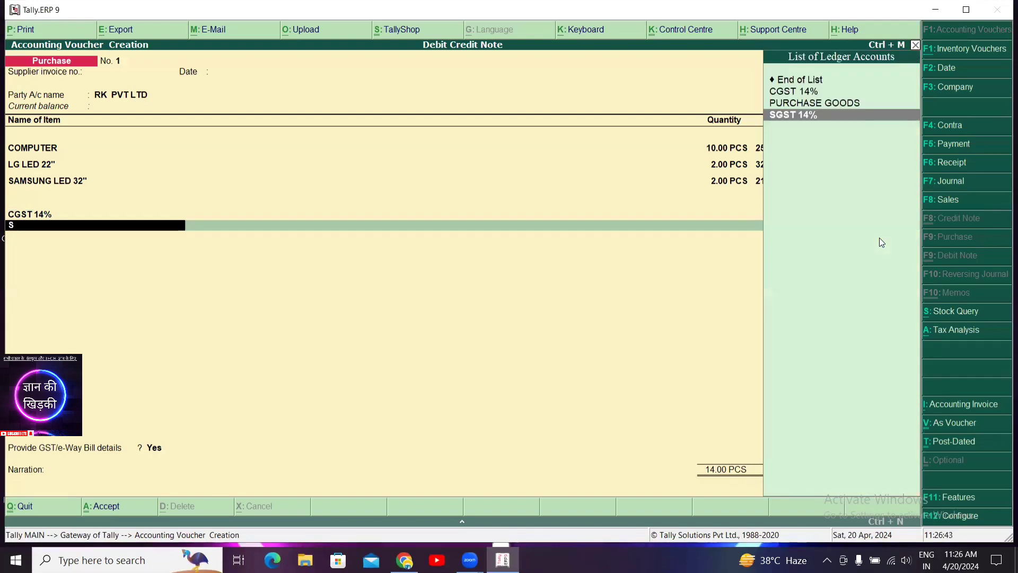
key("Return")
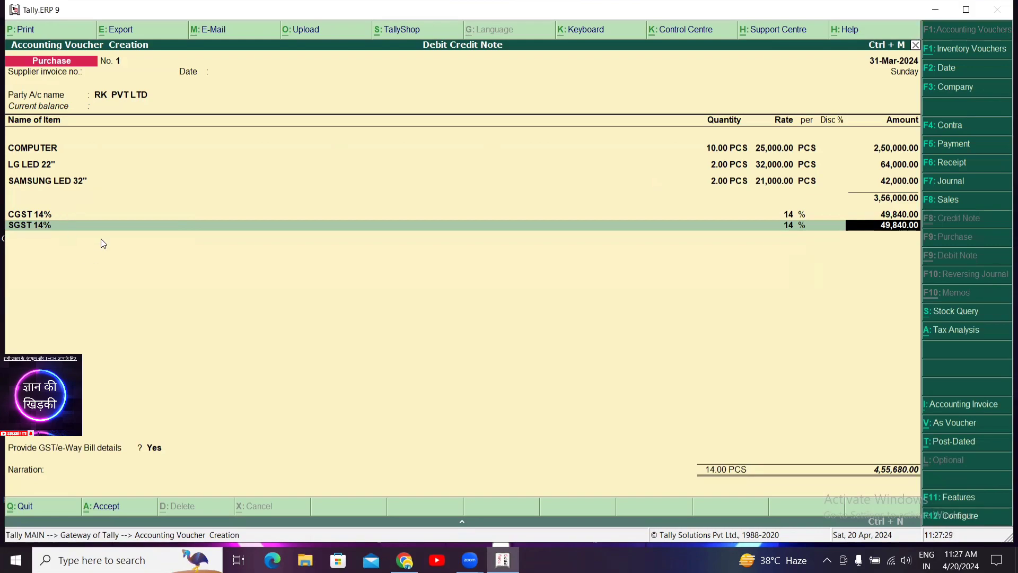
key("Return")
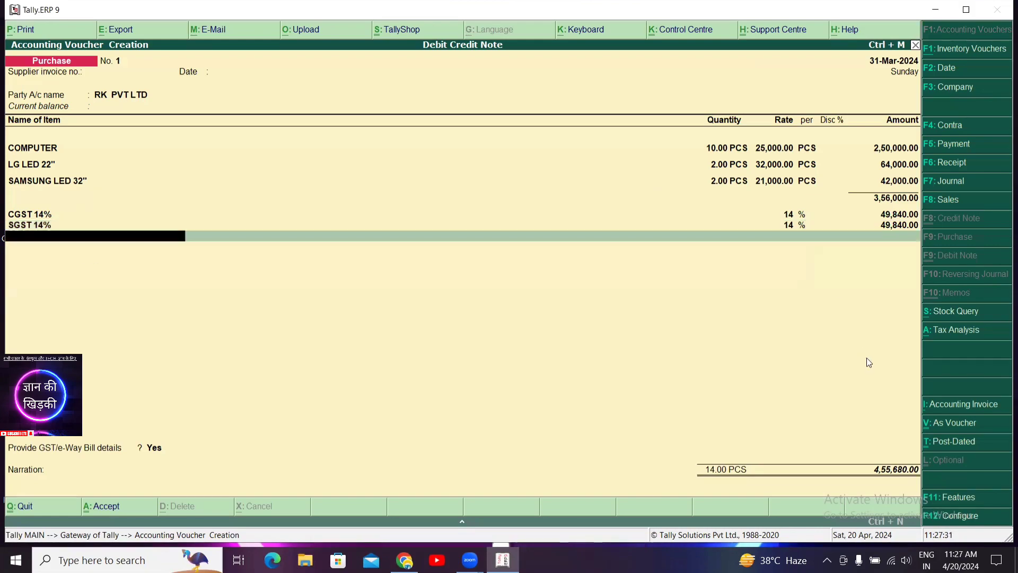
- Keep the default GST and e-Way Bill details, leave the blank fields and narration empty, and save the RK PVT LTD purchase voucher
key("Return")
key("Return")
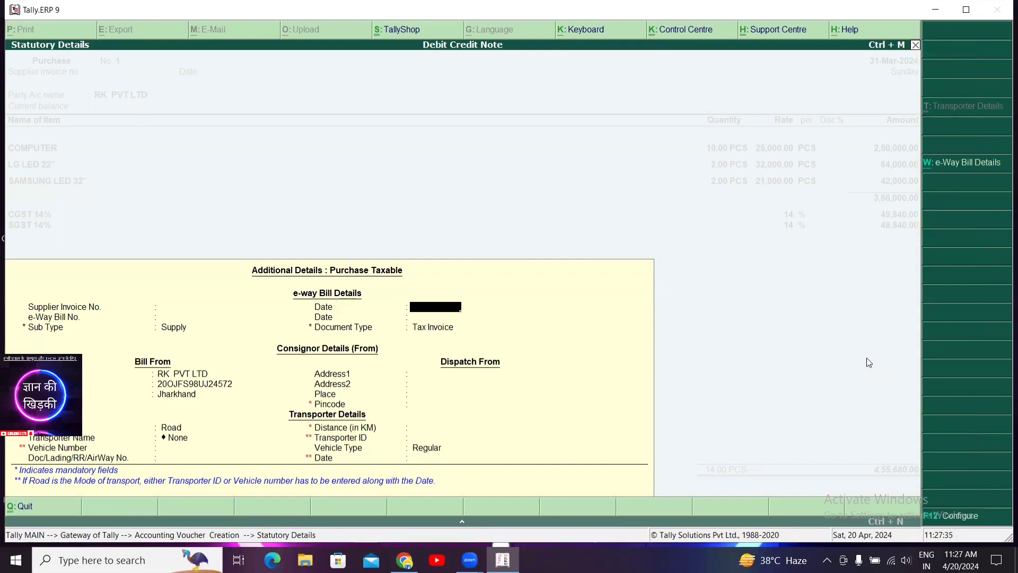
key("Return")
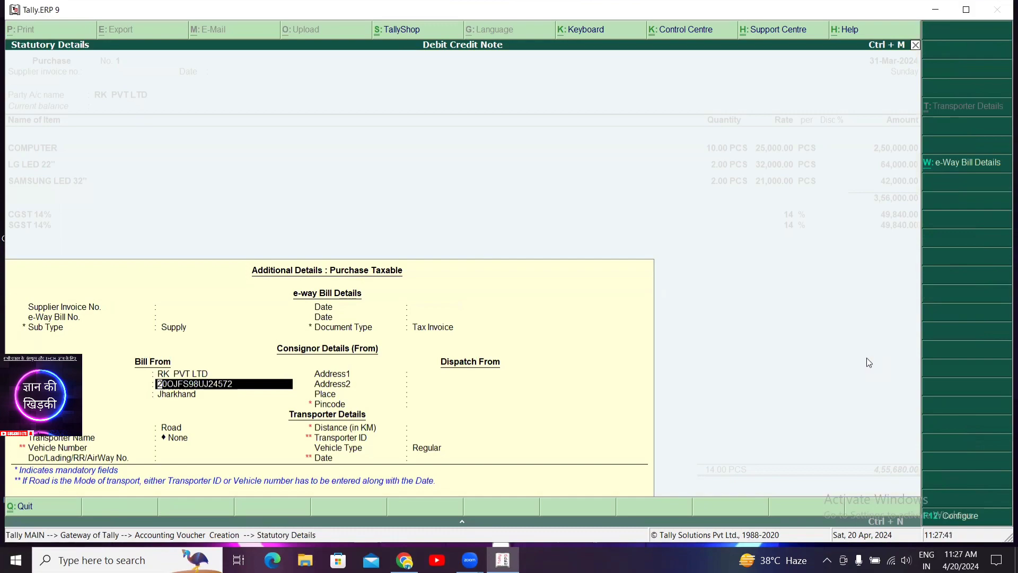
key("Return")
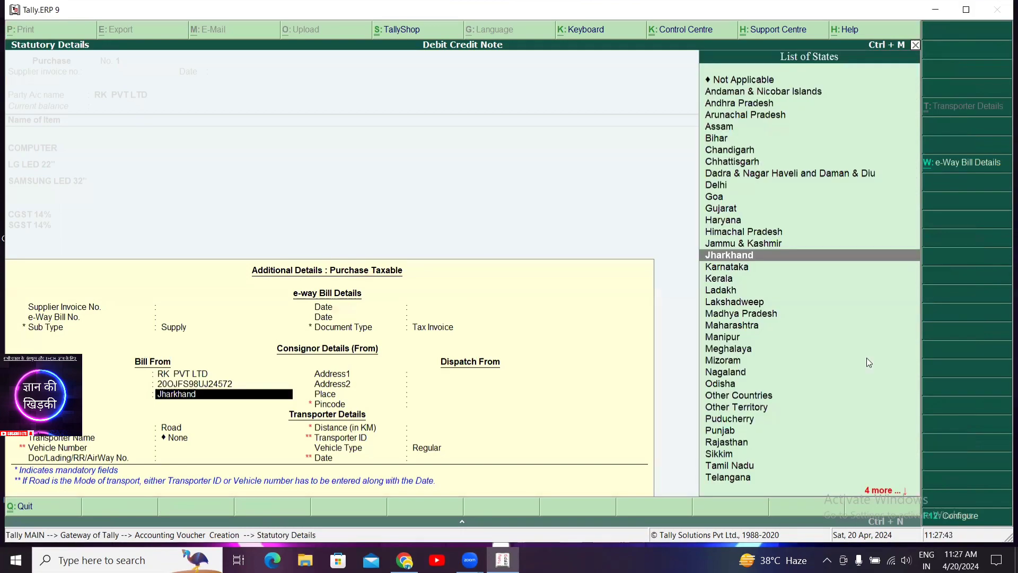
key("Return")
key("Return")
key("Return")
key("Return")
key("Return")
key("Return")
key("Return")
key("Return")
key("Return")
key("Return")
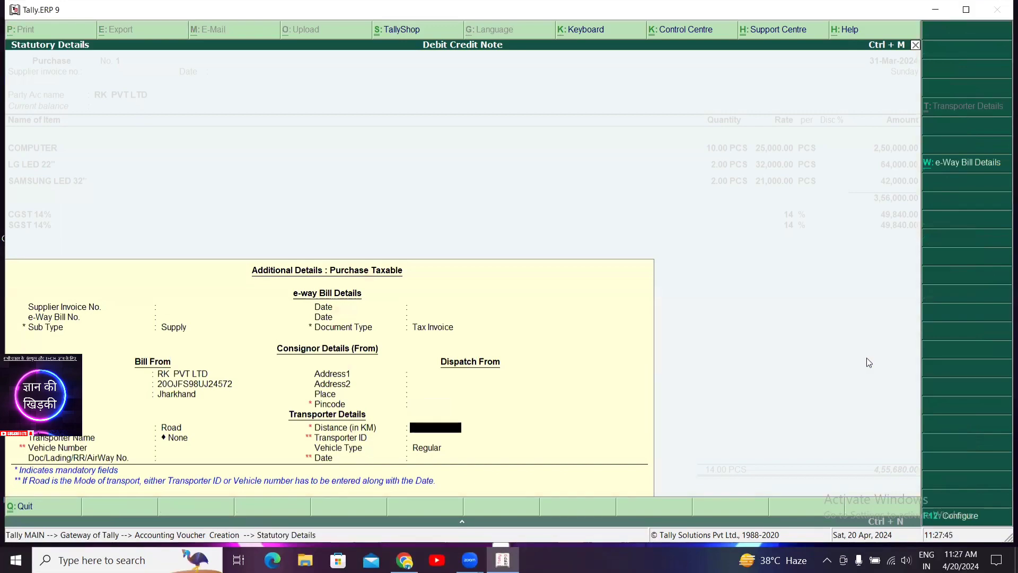
key("Return")
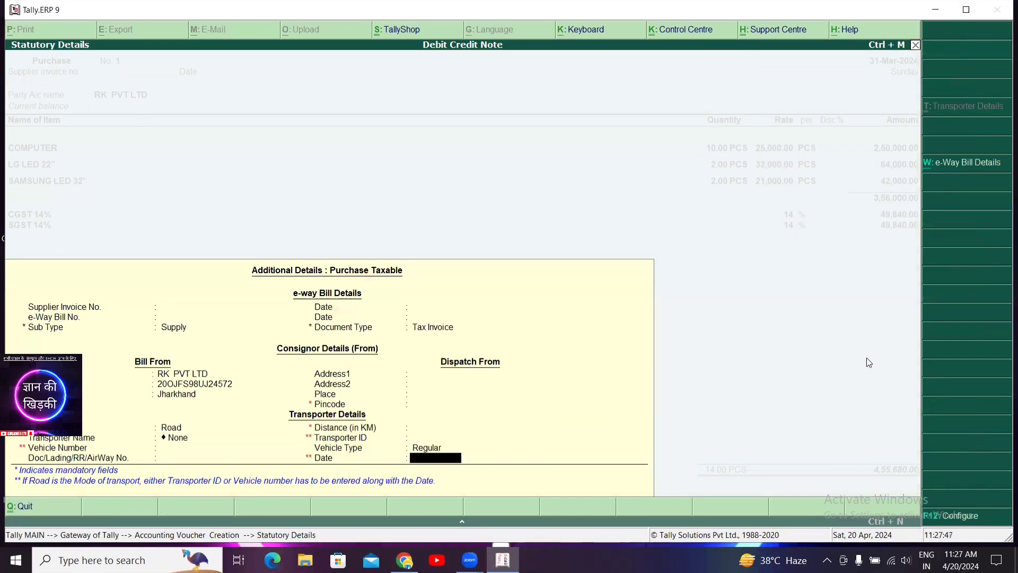
key("Return")
key("Return")
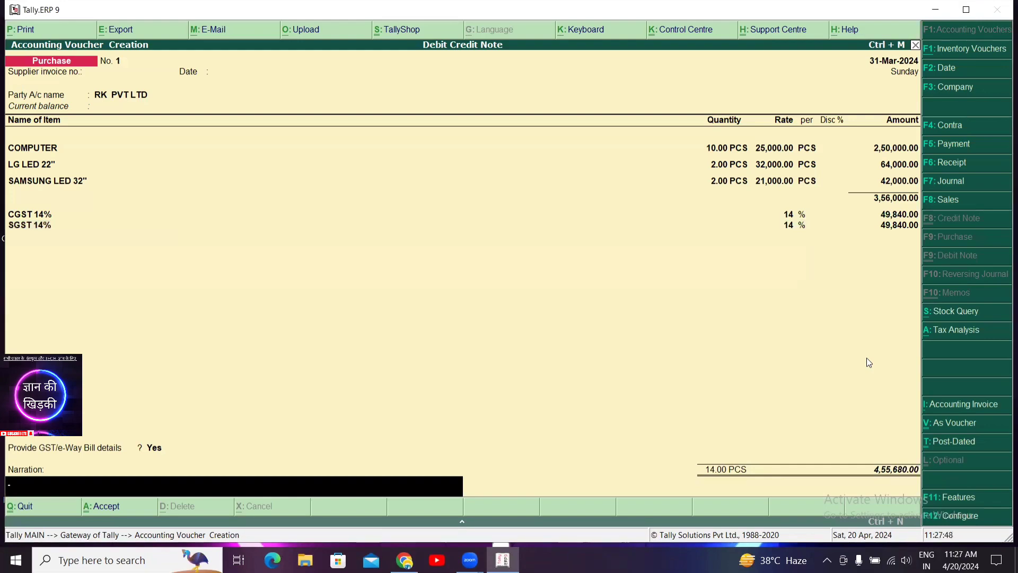
key("Return")
key("Return")
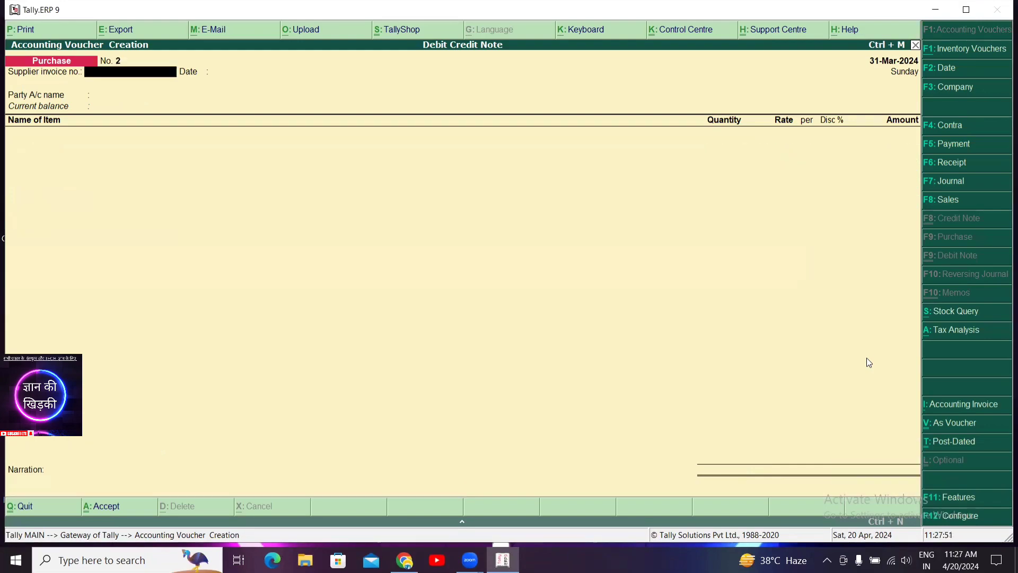
- Leave voucher creation and display the Day Book for the Debit Credit Note company
key("Escape")
key("Return")
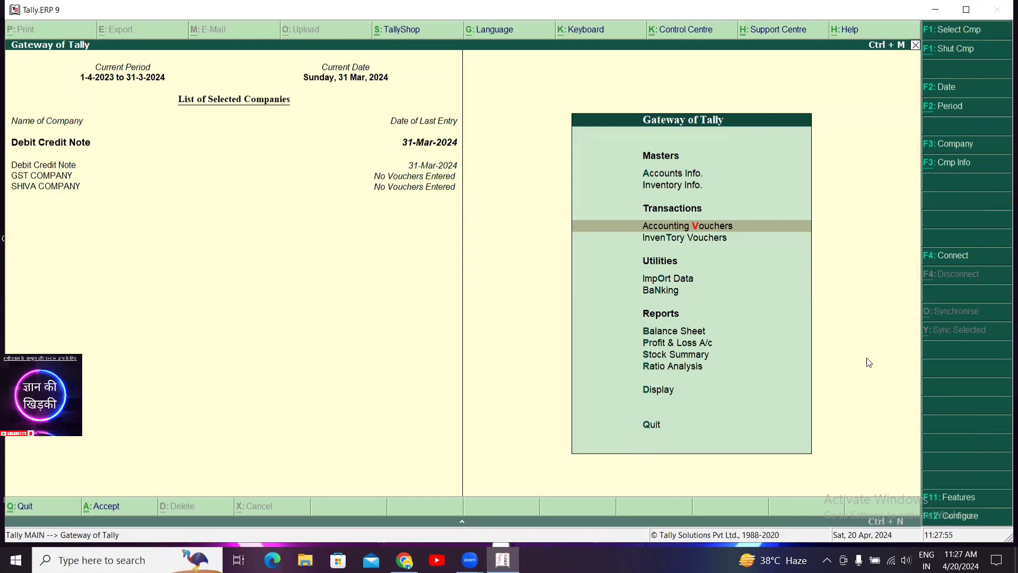
key("d")
key("y")
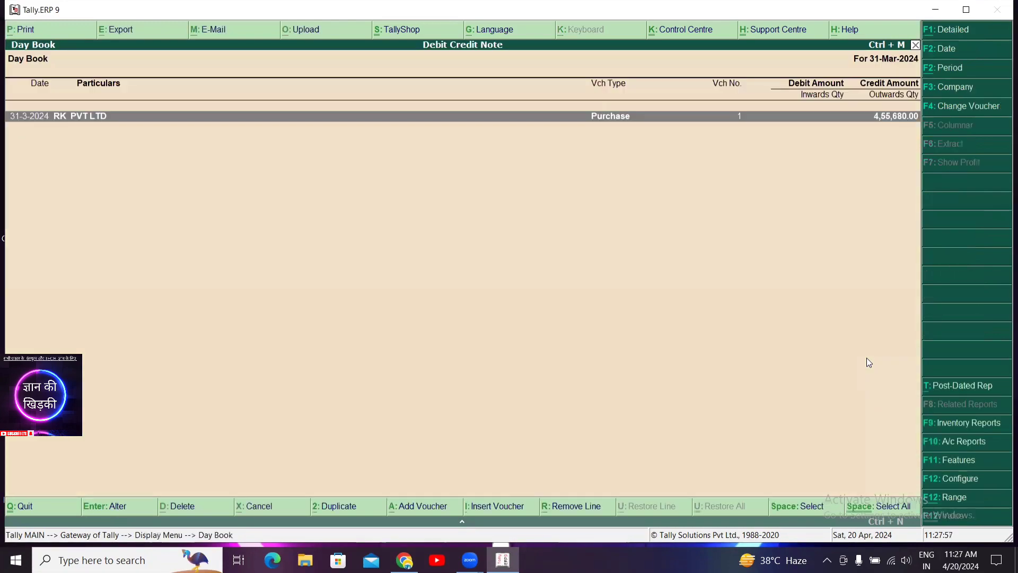
- Review the RK PVT LTD purchase voucher from the Day Book, and leave it and the Day Book without changes
key("Return")
key("Escape")
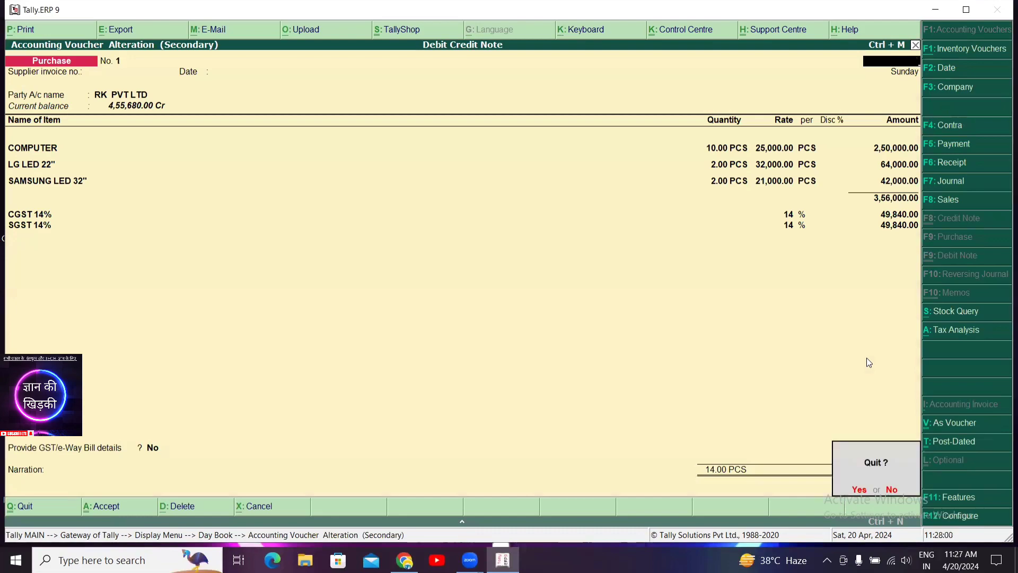
key("y")
key("Escape")
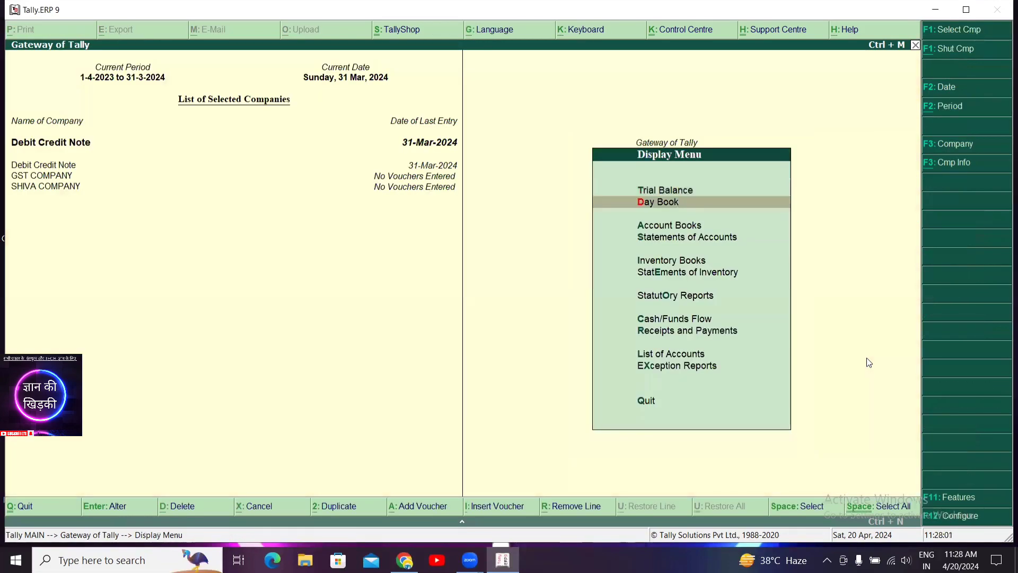
- Display the Stock Query report for the COMPUTER item to examine its purchases, sales and closing balance
key("Down")
key("Down")
key("Down")
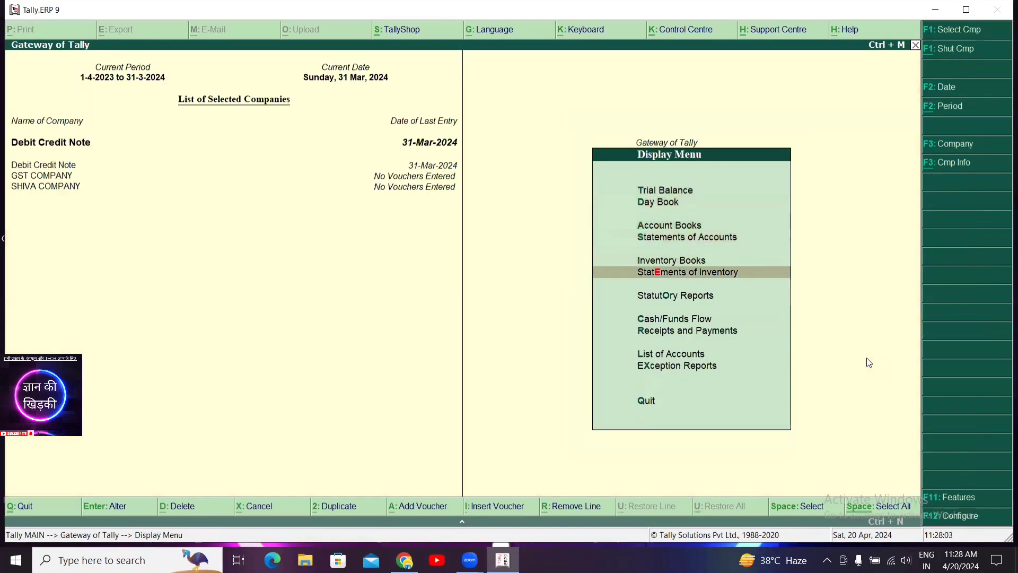
key("Return")
key("Return")
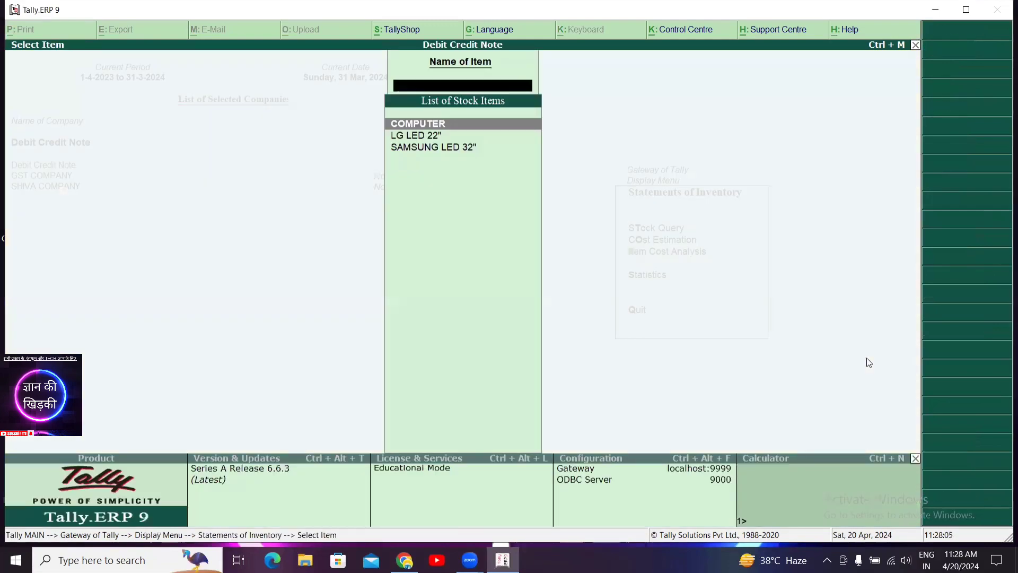
key("Return")
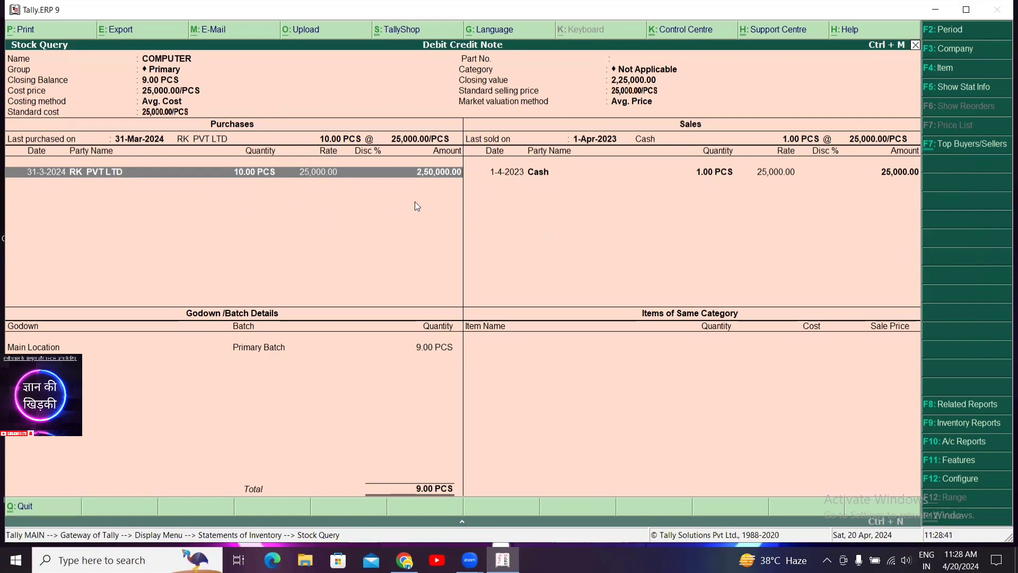
- Switch the Stock Query to the LG LED 22" item and examine its purchase and stock details
key("F4")
key("Down")
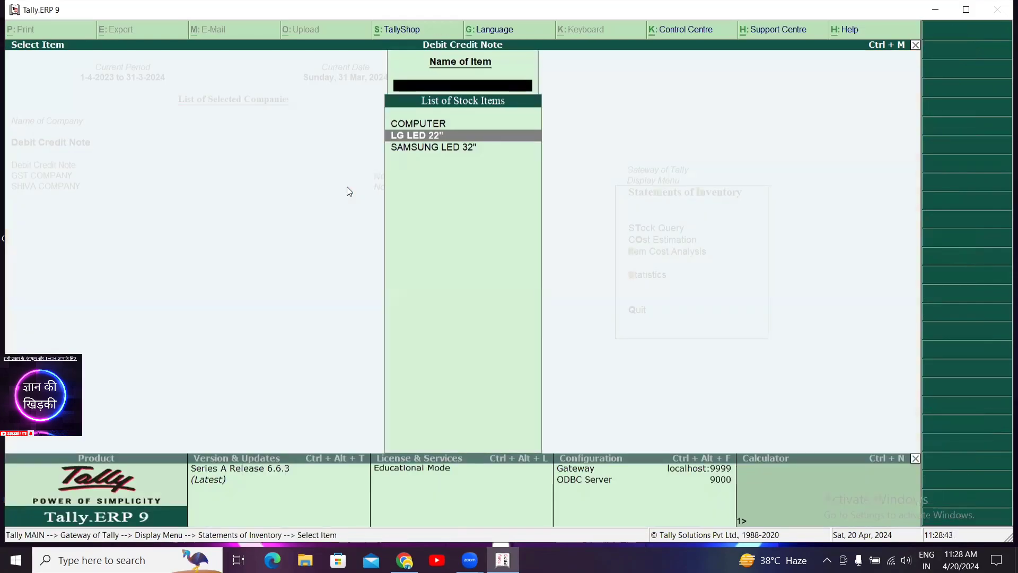
key("Return")
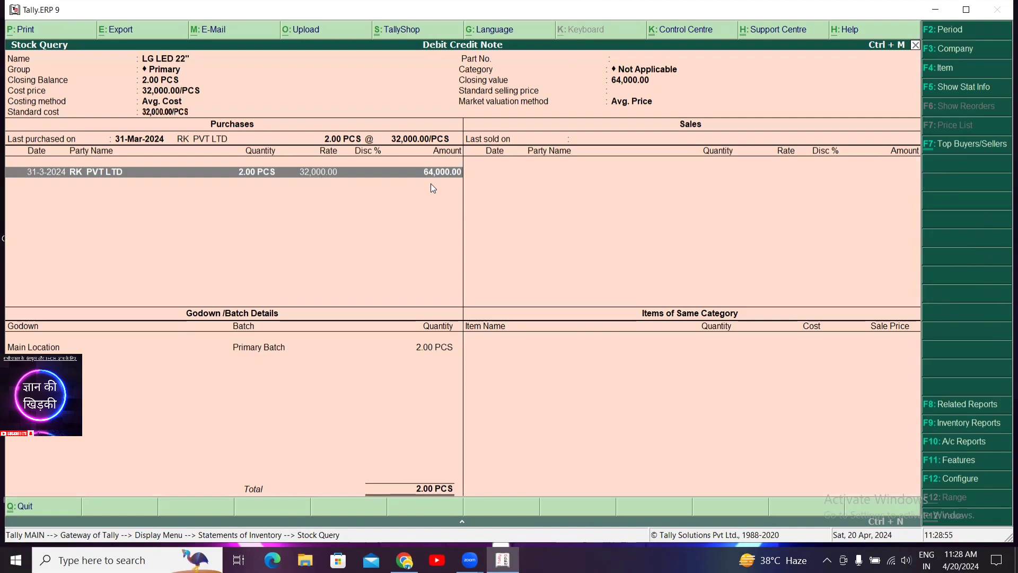
key("Escape")
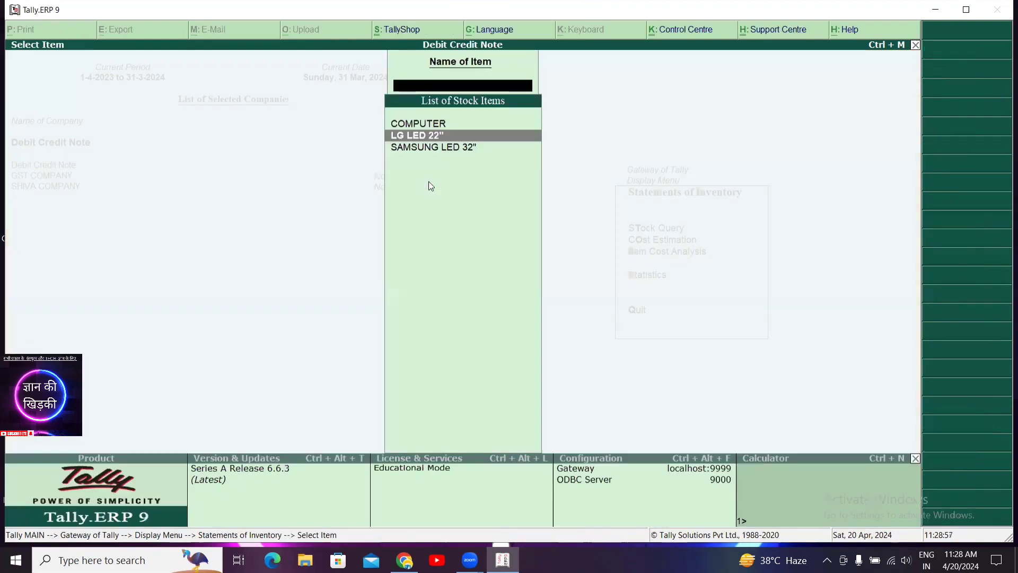
- Examine the Stock Query for SAMSUNG LED 32" and return to the Gateway of Tally
key("Down")
key("Return")
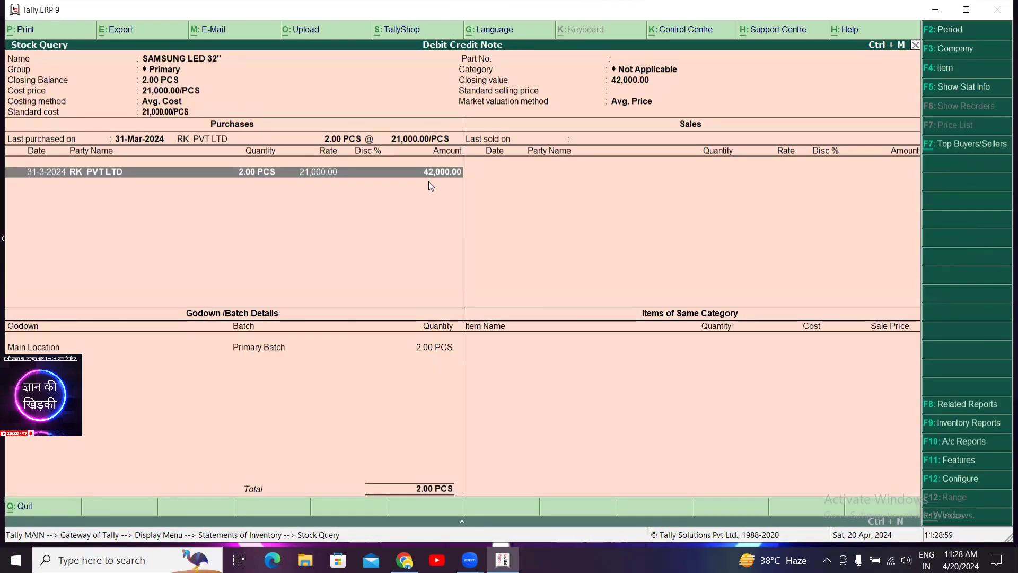
key("Escape")
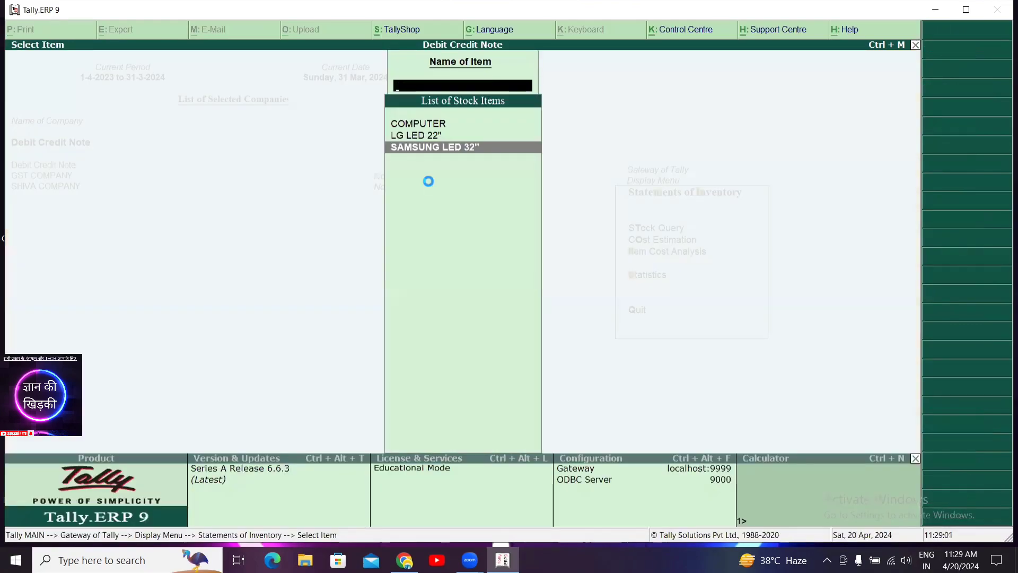
key("Escape")
key("Escape")
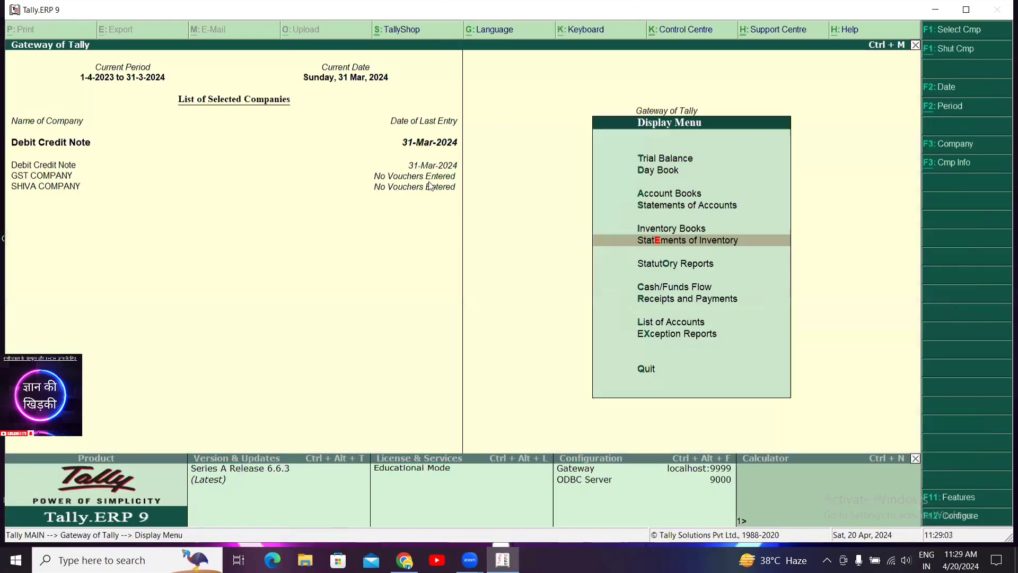
key("Escape")
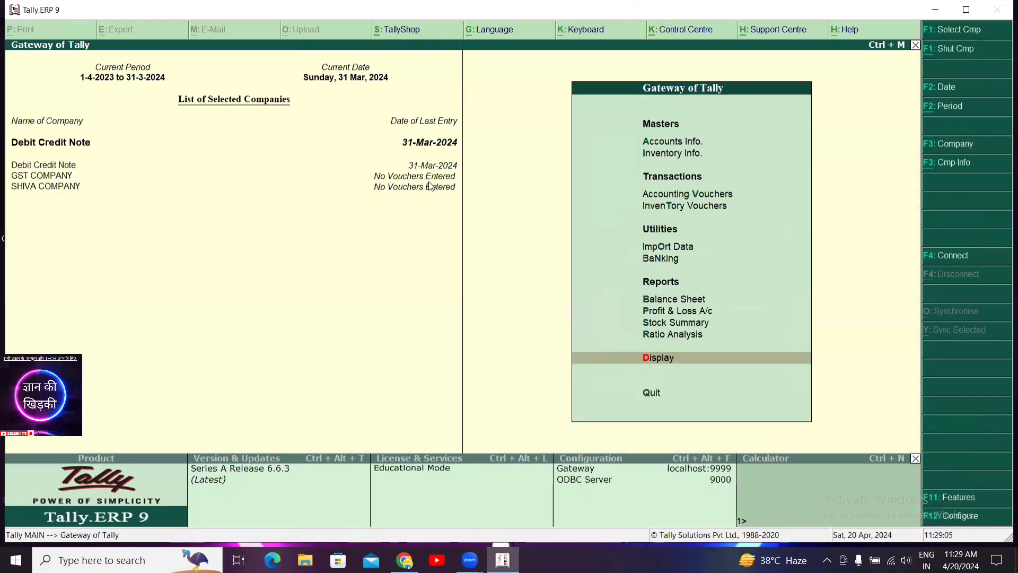